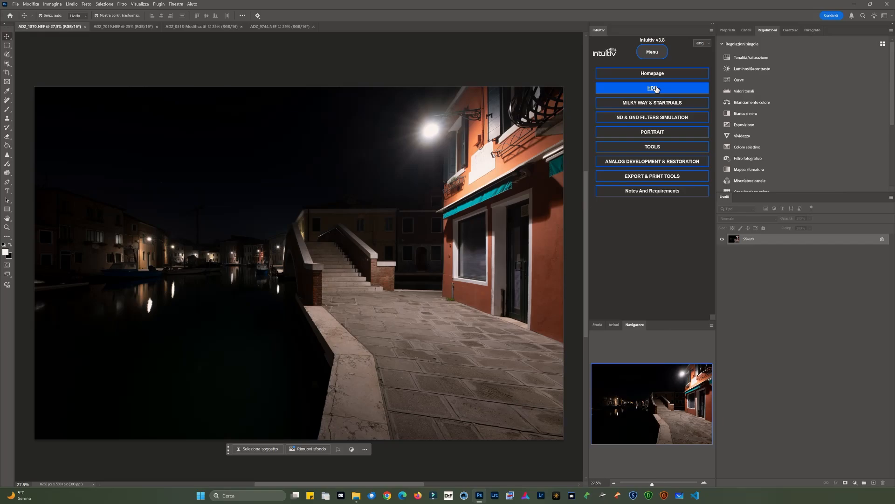
# Step: Open the HDR section of the Intuitiv panel
pyautogui.click(656, 89)
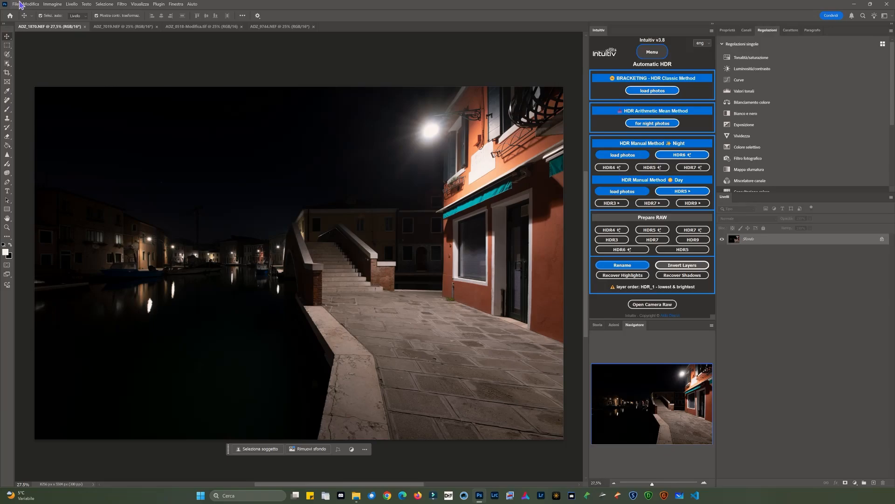
# Step: Look through the bracketed daytime lake photos ADZ_9744.NEF to ADZ_9748.NEF in the image viewer, then put the folder window away
pyautogui.moveTo(0, 193); pyautogui.dragTo(423, 139)
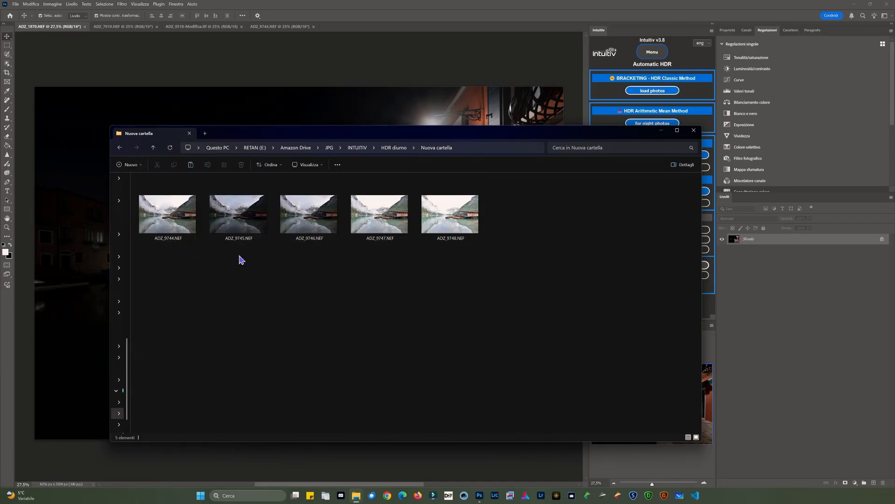
pyautogui.doubleClick(181, 218)
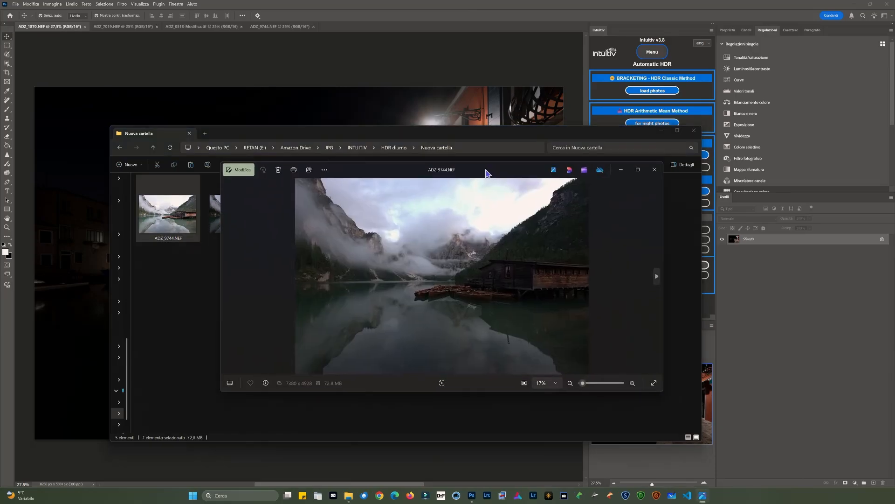
pyautogui.press('Right')
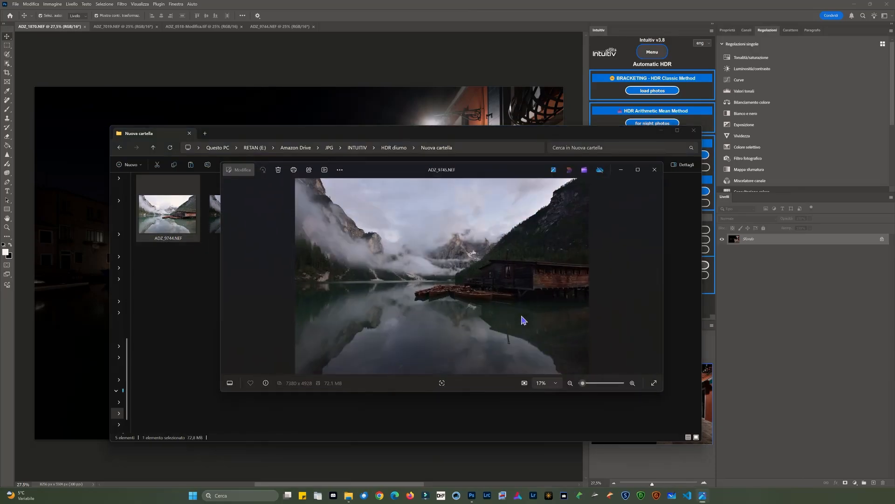
pyautogui.press('Right')
pyautogui.press('Right')
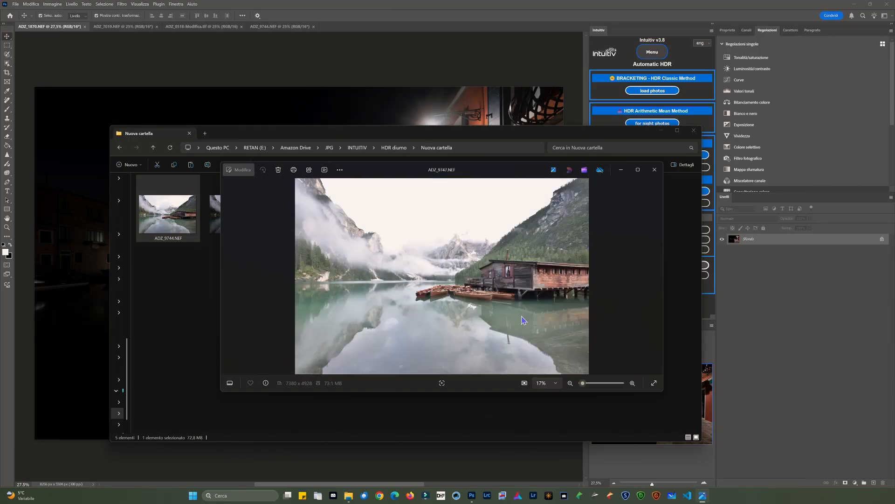
pyautogui.press('Right')
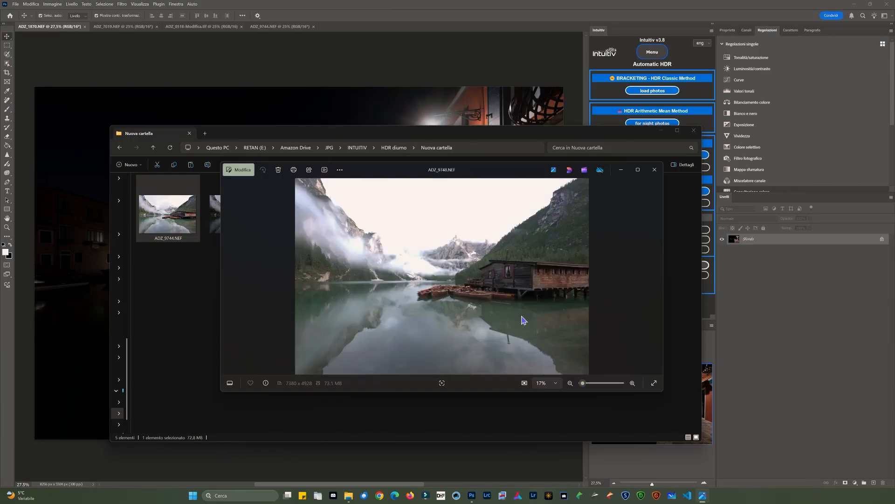
pyautogui.press('Left')
pyautogui.press('Left')
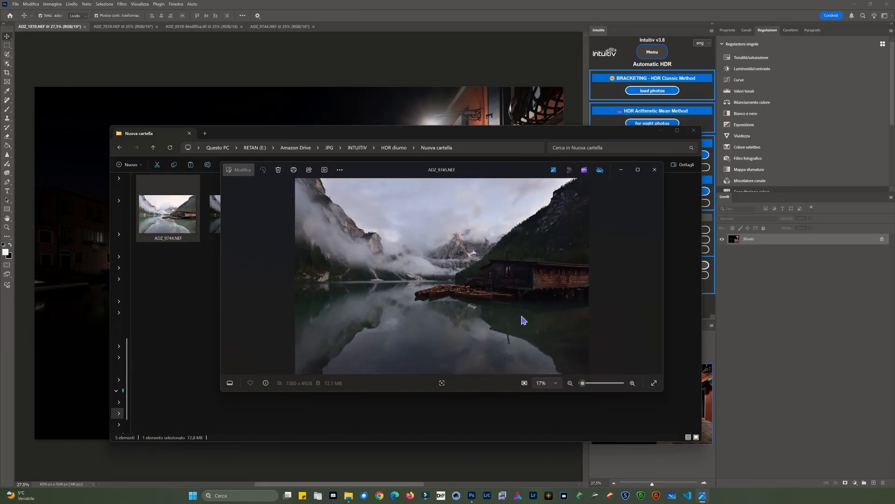
pyautogui.press('Left')
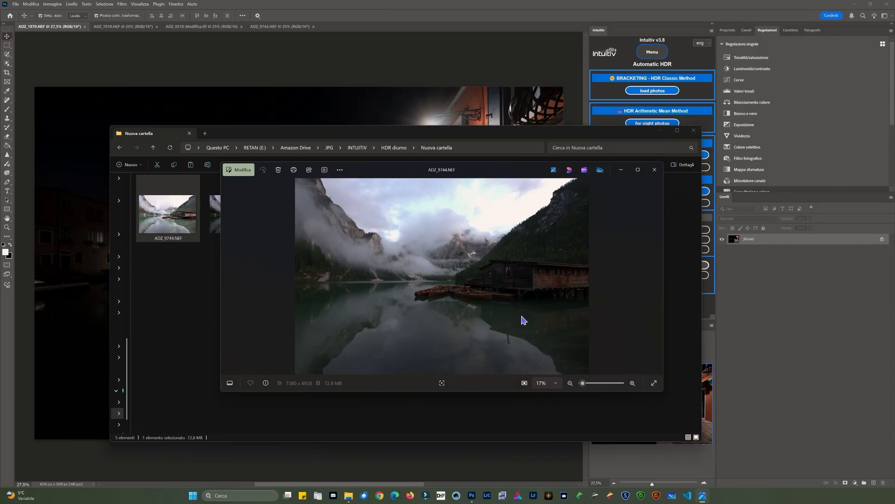
pyautogui.click(655, 170)
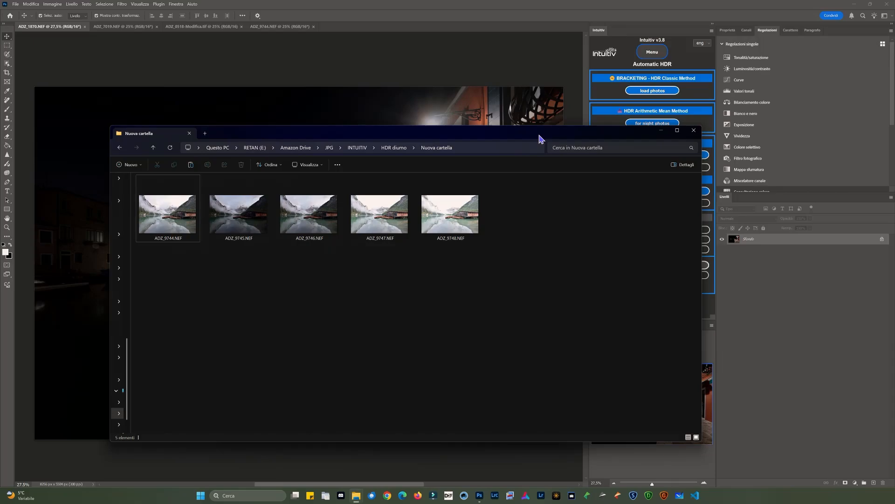
pyautogui.moveTo(539, 135); pyautogui.dragTo(0, 193)
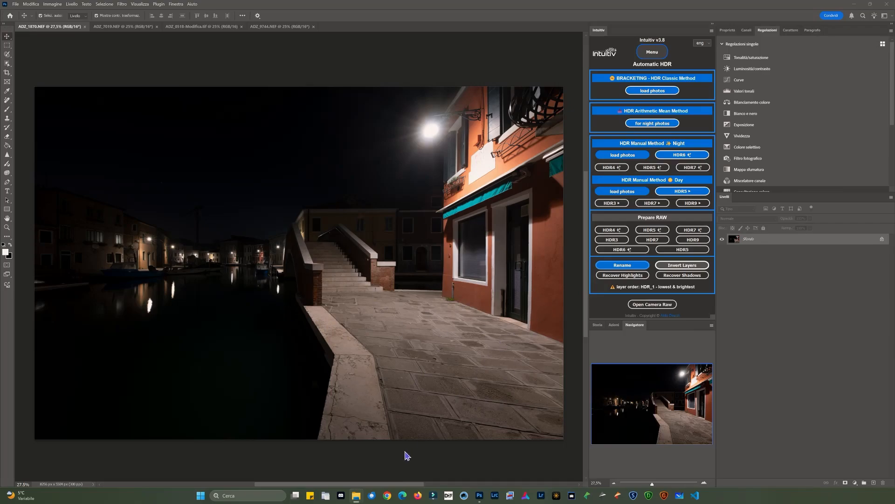
# Step: Switch to the 2024-06-29 Verona folder and examine the bracketed night exposures full screen, starting from ADZ_3603.NEF, then return to Photoshop
pyautogui.moveTo(357, 493)
pyautogui.click(349, 479)
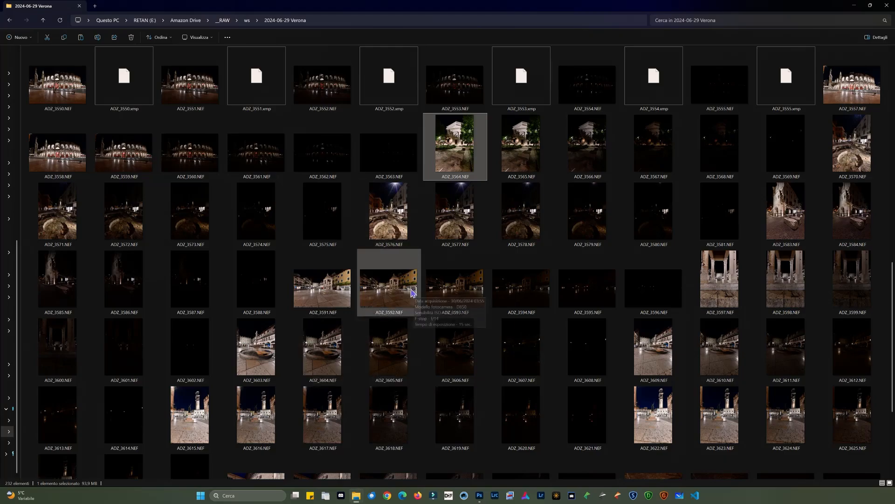
pyautogui.click(269, 352)
pyautogui.doubleClick(270, 353)
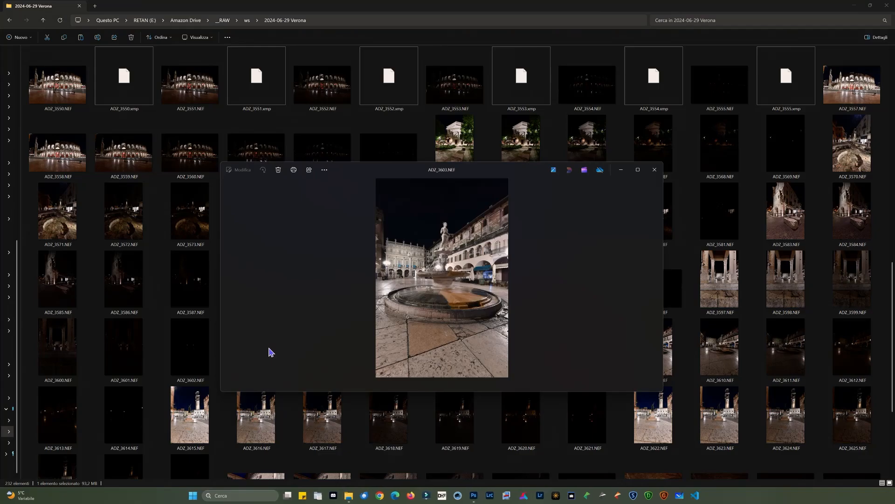
pyautogui.click(647, 172)
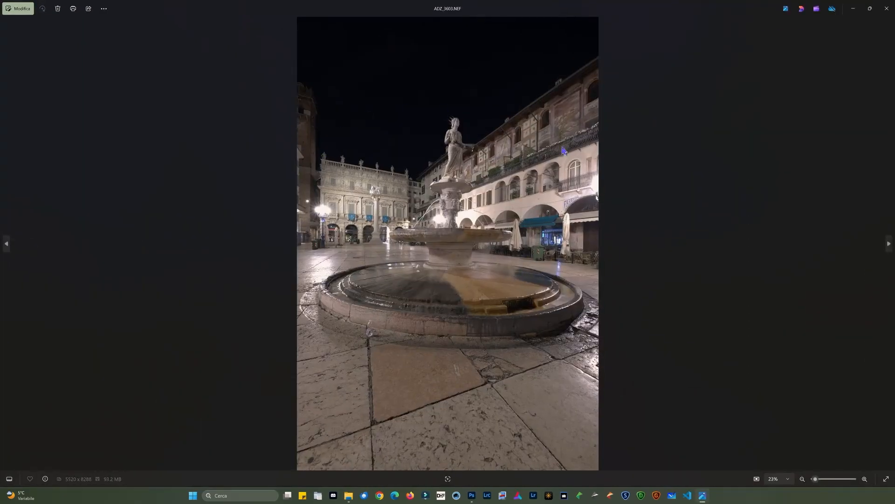
pyautogui.click(889, 244)
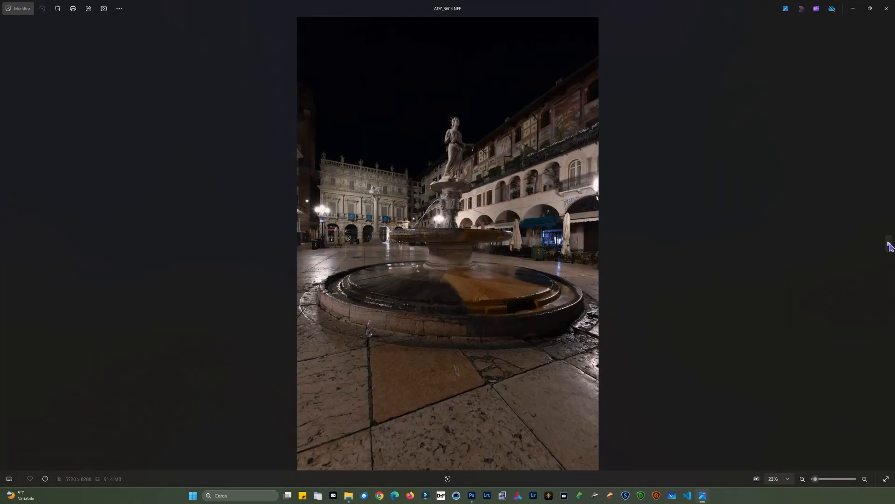
pyautogui.click(889, 244)
pyautogui.click(889, 244)
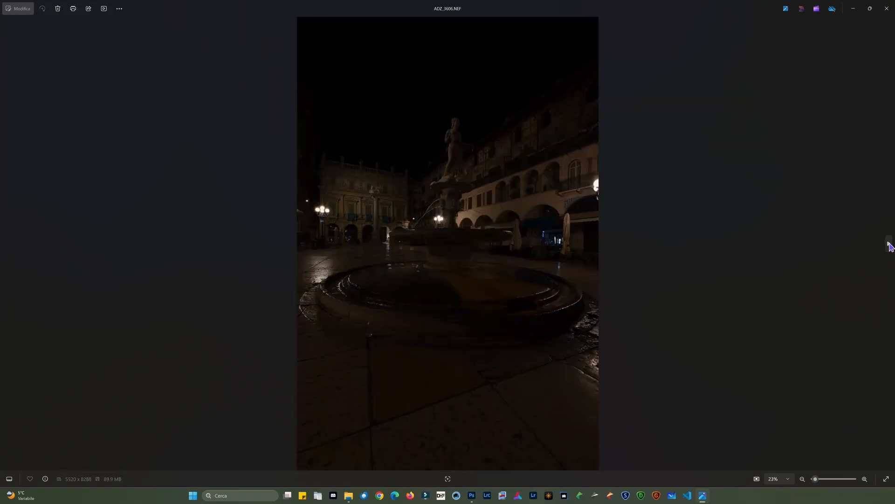
pyautogui.click(889, 244)
pyautogui.click(889, 245)
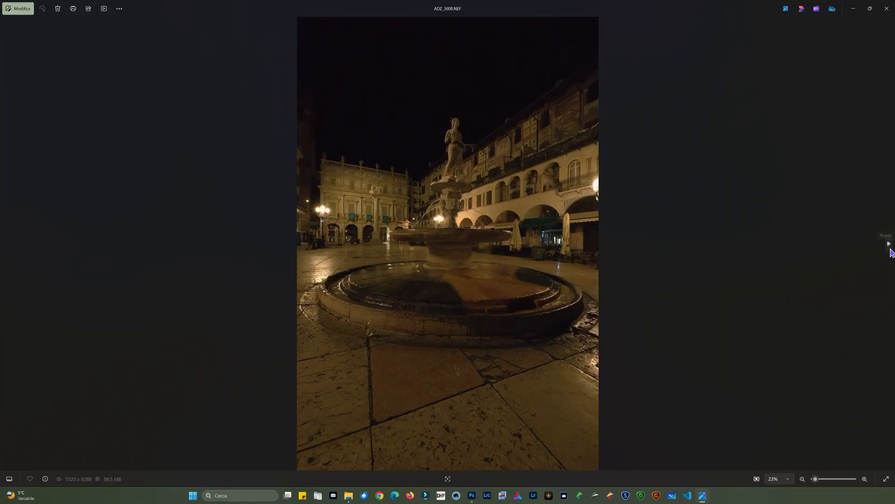
pyautogui.click(889, 244)
pyautogui.click(889, 245)
pyautogui.click(889, 244)
pyautogui.click(889, 245)
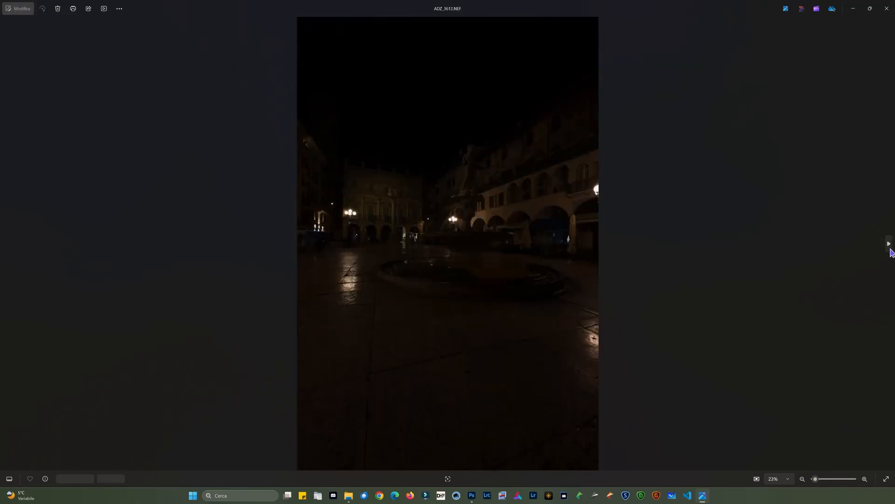
pyautogui.click(889, 244)
pyautogui.click(889, 244)
pyautogui.click(889, 245)
pyautogui.click(889, 244)
pyautogui.click(888, 244)
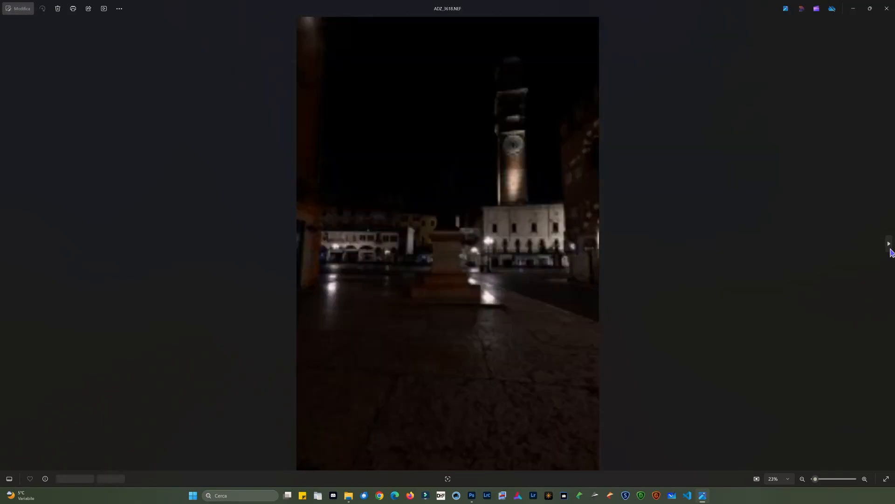
pyautogui.click(889, 245)
pyautogui.click(889, 245)
pyautogui.click(889, 245)
pyautogui.click(889, 245)
pyautogui.click(889, 245)
pyautogui.click(889, 245)
pyautogui.click(889, 245)
pyautogui.click(889, 244)
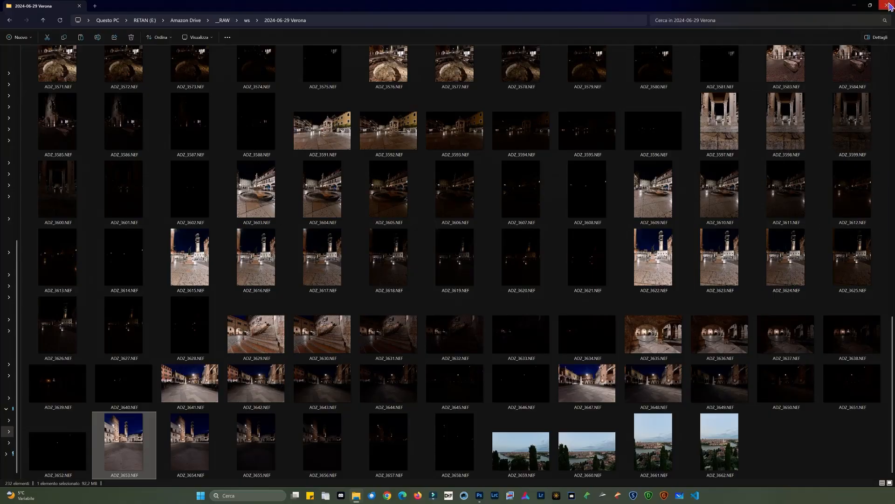
pyautogui.click(858, 6)
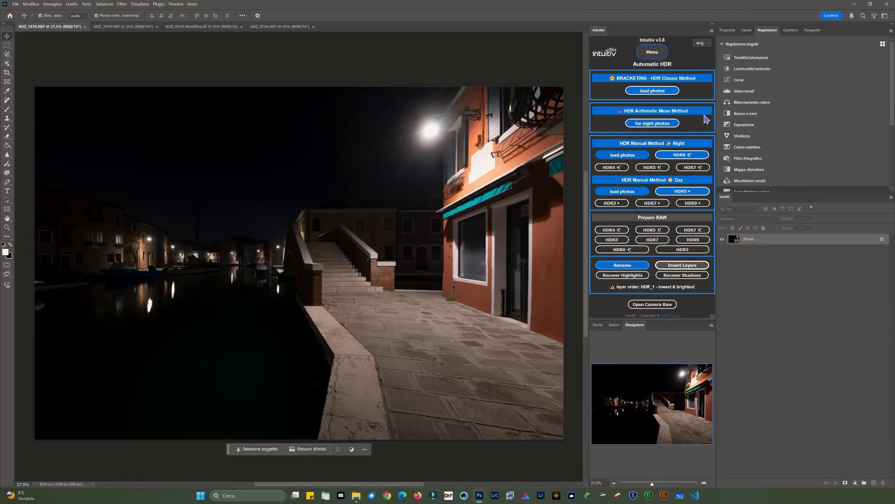
# Step: Start the HDR Arithmetic Mean Method for night photos and browse for source files in the HDR NOTTURNO folder
pyautogui.click(662, 124)
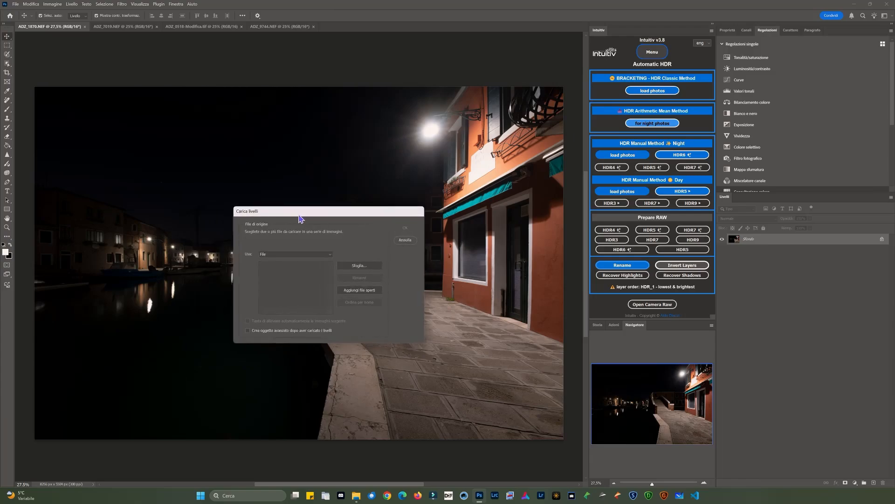
pyautogui.click(359, 266)
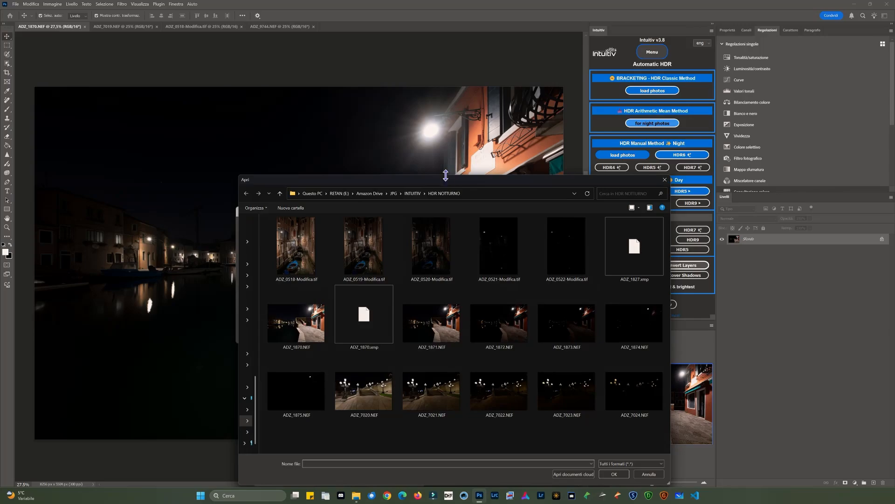
pyautogui.moveTo(446, 183); pyautogui.dragTo(498, 146)
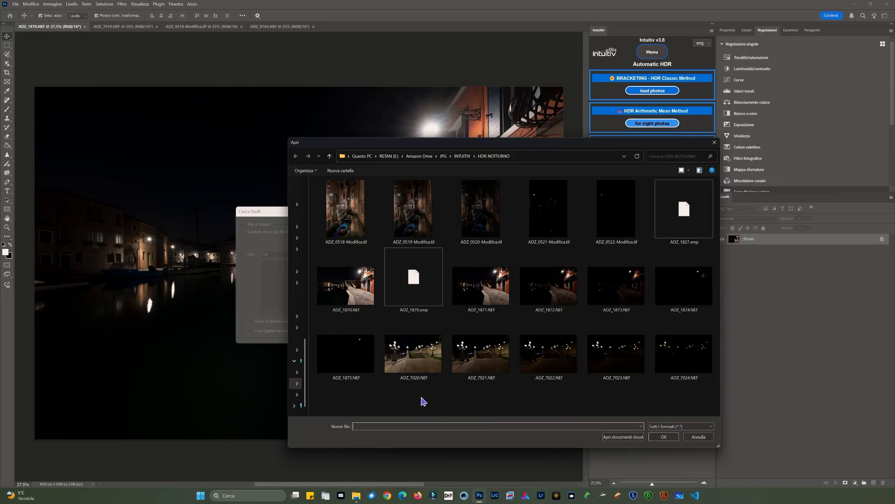
pyautogui.moveTo(491, 149); pyautogui.dragTo(433, 142)
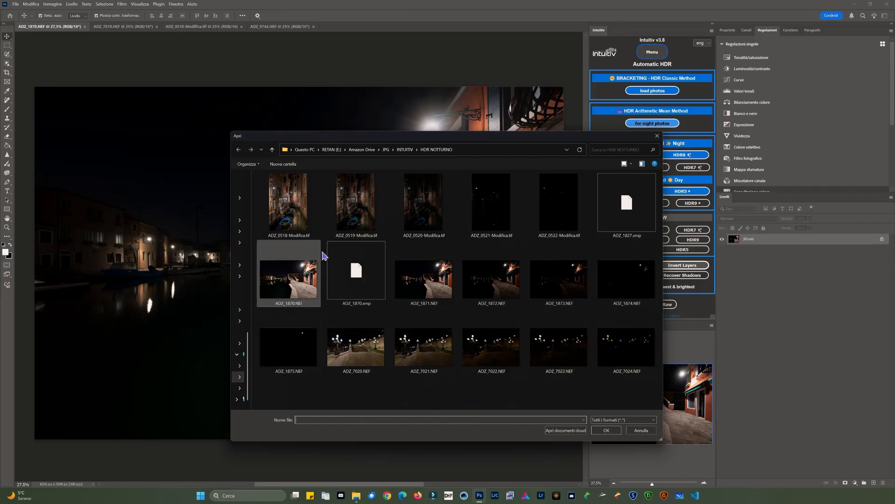
pyautogui.moveTo(610, 138); pyautogui.dragTo(506, 138)
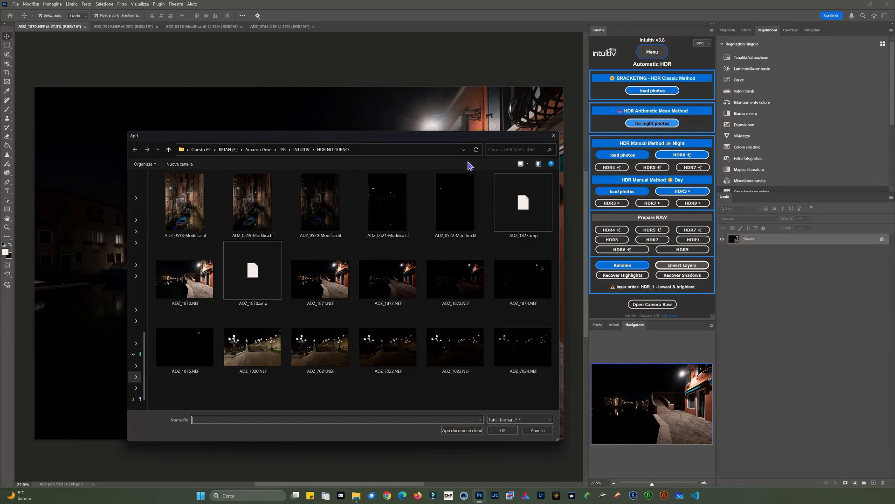
# Step: Load the six exposures ADZ_1870.NEF to ADZ_1875.NEF as source files and run the arithmetic mean merge
pyautogui.click(189, 277)
pyautogui.keyDown('ctrl'); pyautogui.click(320, 280); pyautogui.keyUp('ctrl')
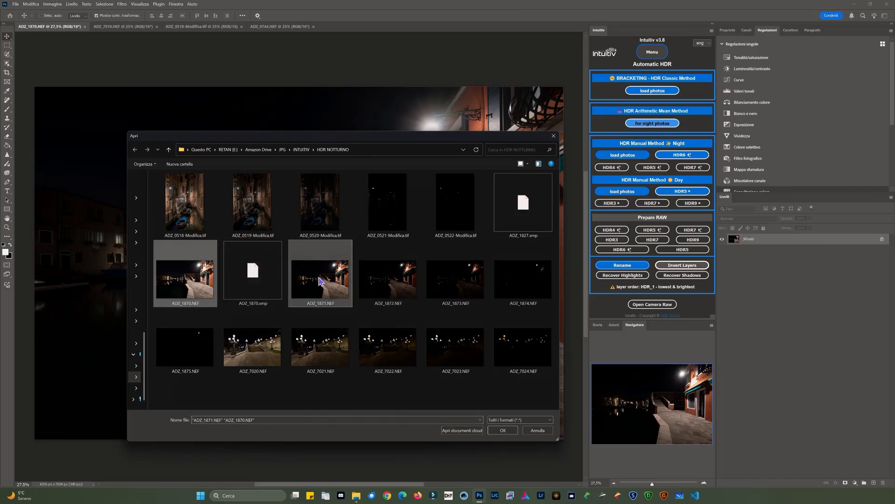
pyautogui.keyDown('ctrl'); pyautogui.click(388, 280); pyautogui.keyUp('ctrl')
pyautogui.keyDown('ctrl'); pyautogui.click(456, 282); pyautogui.keyUp('ctrl')
pyautogui.keyDown('ctrl'); pyautogui.click(511, 287); pyautogui.keyUp('ctrl')
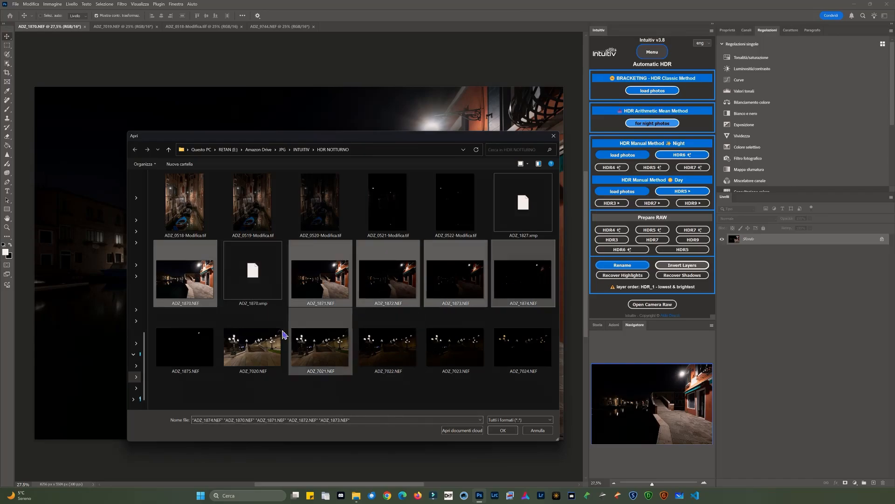
pyautogui.keyDown('ctrl'); pyautogui.click(206, 349); pyautogui.keyUp('ctrl')
pyautogui.click(503, 430)
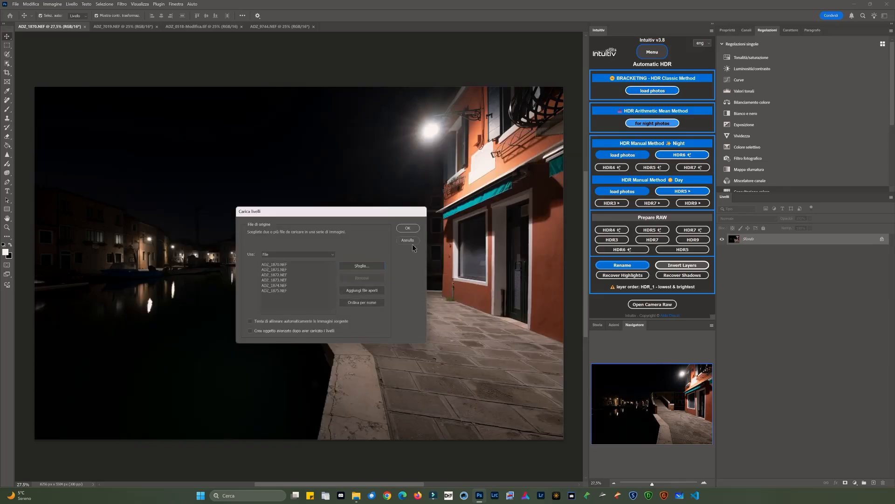
pyautogui.click(410, 228)
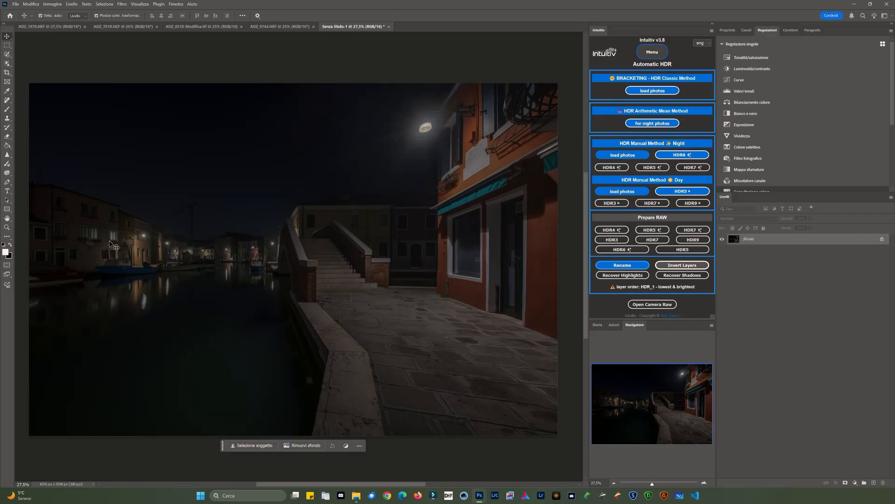
# Step: Compare the merged night image with the single exposure ADZ_1870.NEF, examining the street lamp and the orange facade up close
pyautogui.click(289, 28)
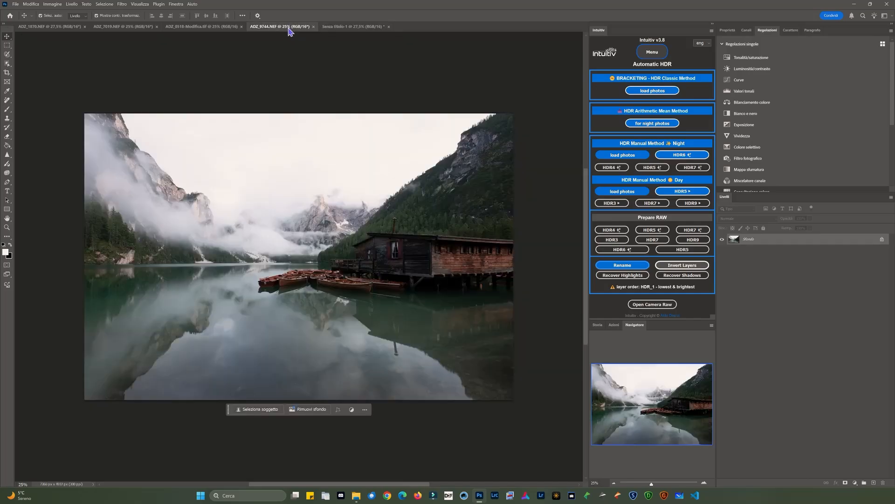
pyautogui.click(70, 29)
pyautogui.hotkey('ctrl', 'shift', 'Tab')
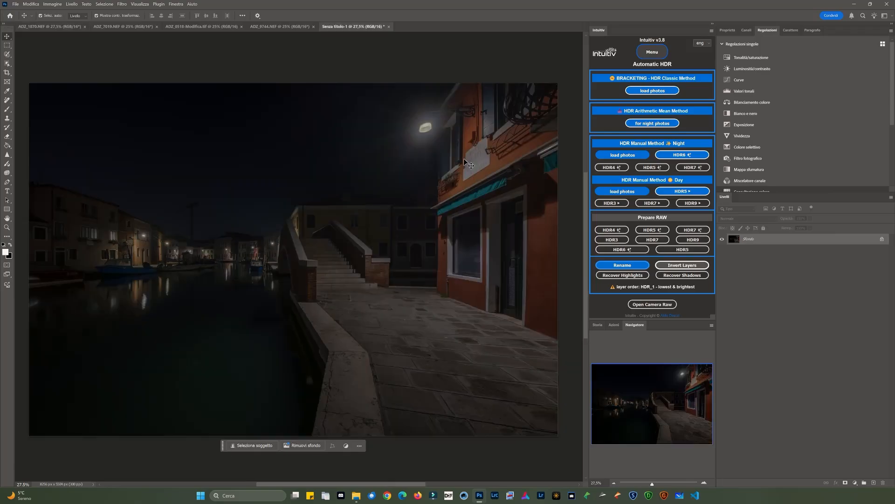
pyautogui.scroll(6, 465, 159)
pyautogui.scroll(2, 509, 177)
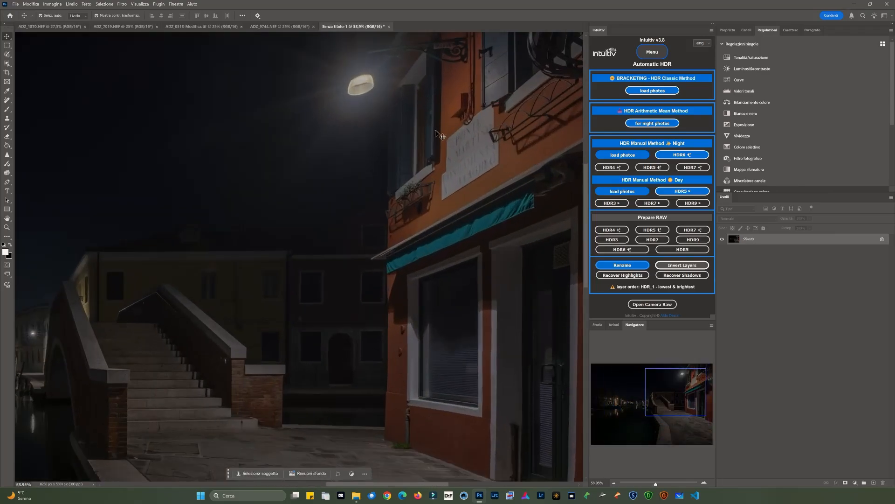
pyautogui.click(74, 26)
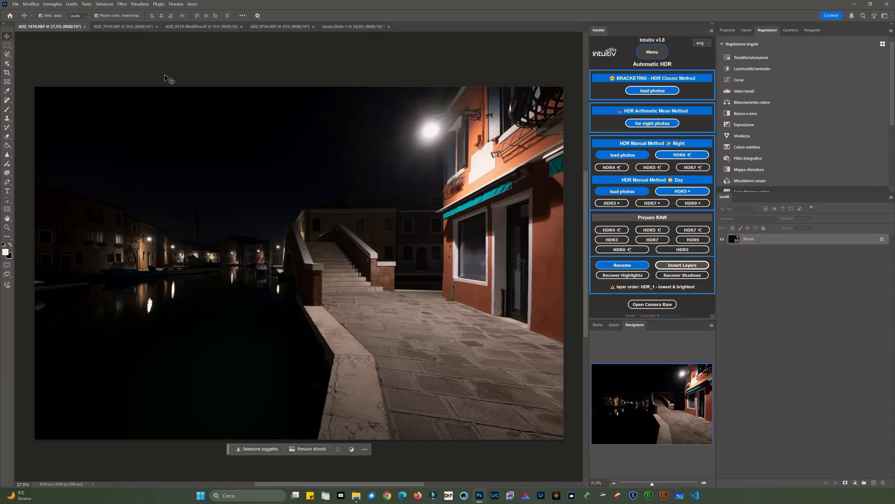
pyautogui.scroll(2, 497, 161)
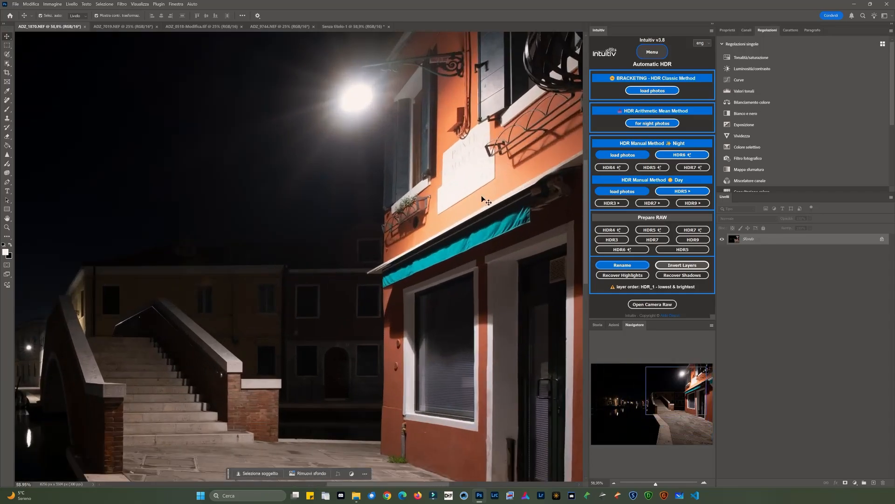
pyautogui.scroll(-1, 474, 170)
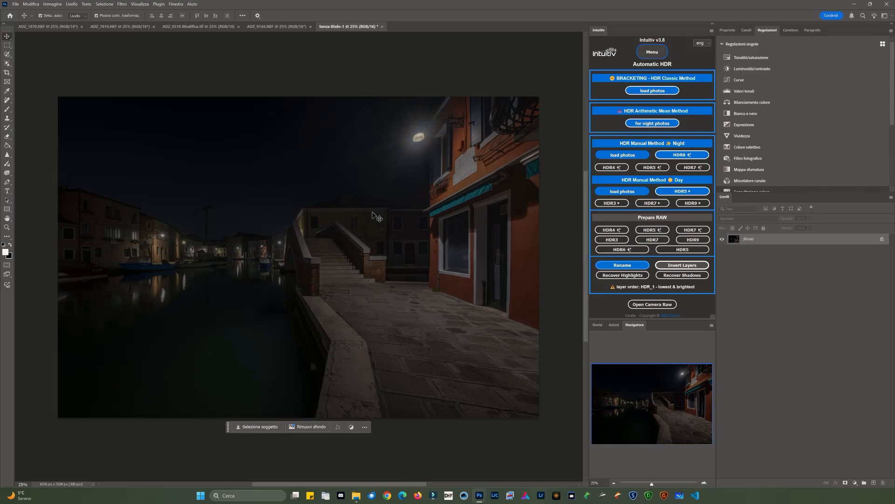
# Step: Switch to the ADZ_7019.NEF document and load ADZ_7020.NEF to ADZ_7024.NEF as layers through the night HDR Manual Method
pyautogui.click(134, 29)
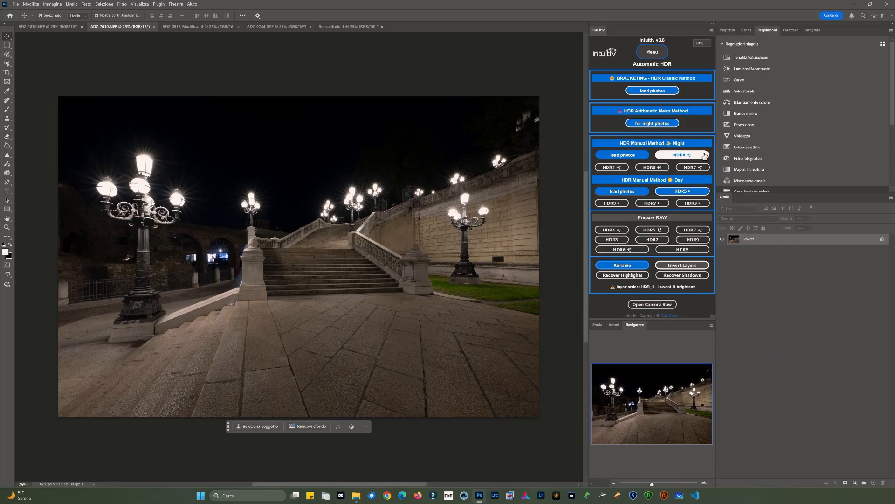
pyautogui.click(685, 157)
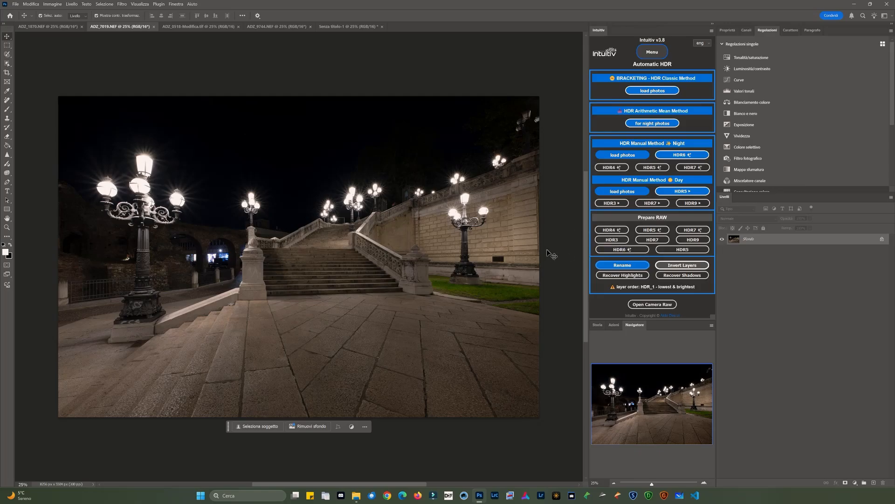
pyautogui.click(623, 158)
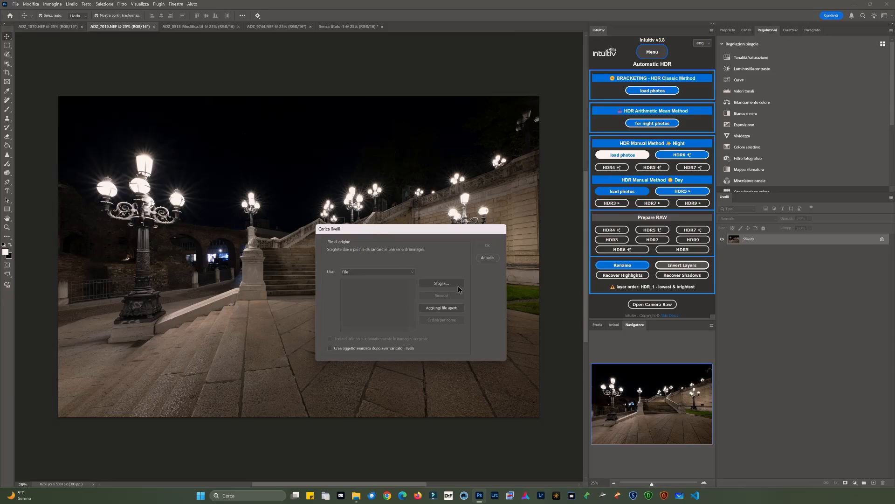
pyautogui.click(451, 288)
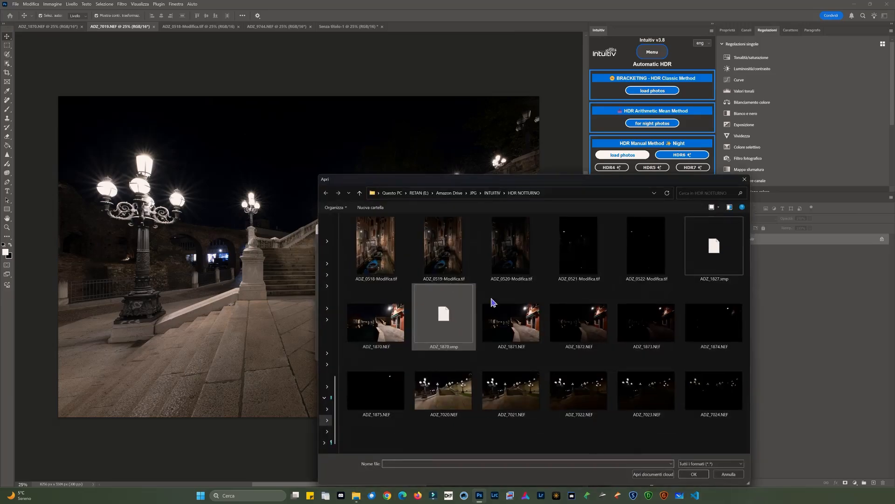
pyautogui.moveTo(431, 429); pyautogui.dragTo(728, 374)
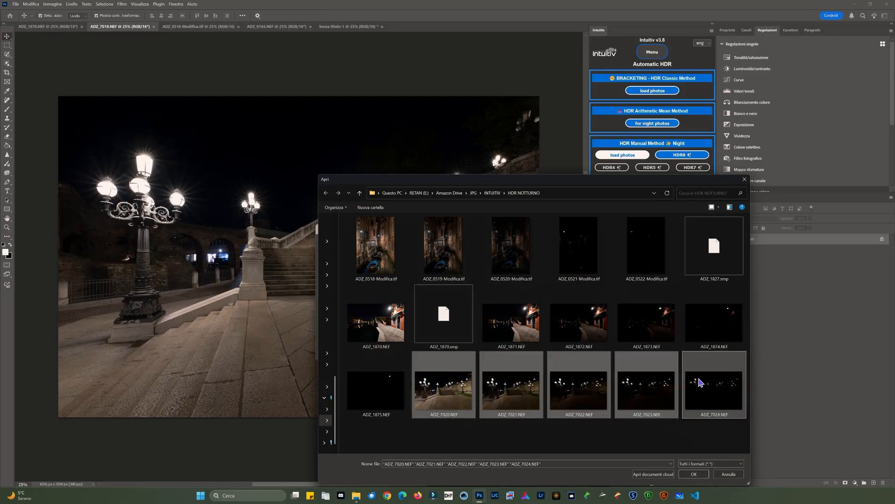
pyautogui.click(694, 474)
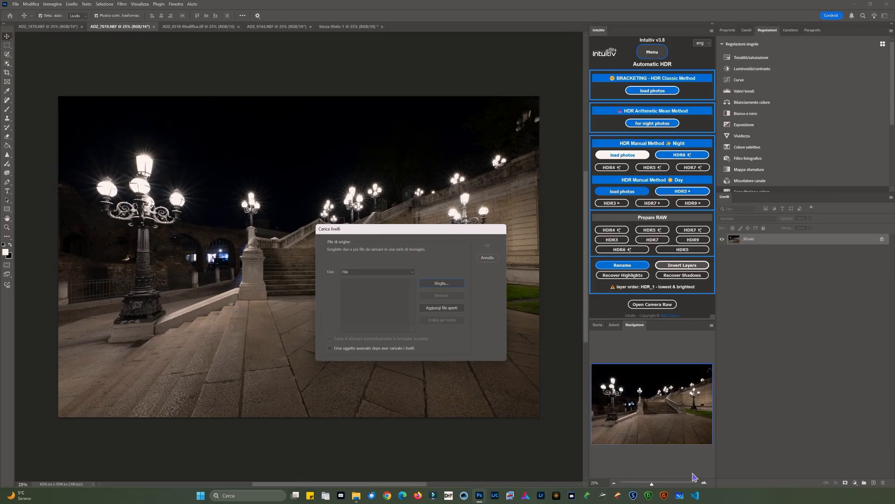
pyautogui.click(487, 245)
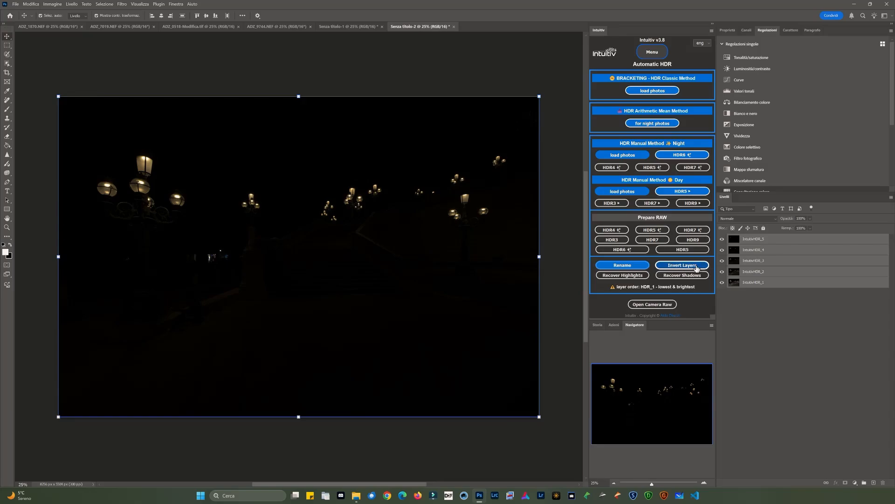
# Step: Try inverting and renaming the five exposure layers, and restore the order with the brightest exposure, IntuitivHDR_1, lowest
pyautogui.click(696, 266)
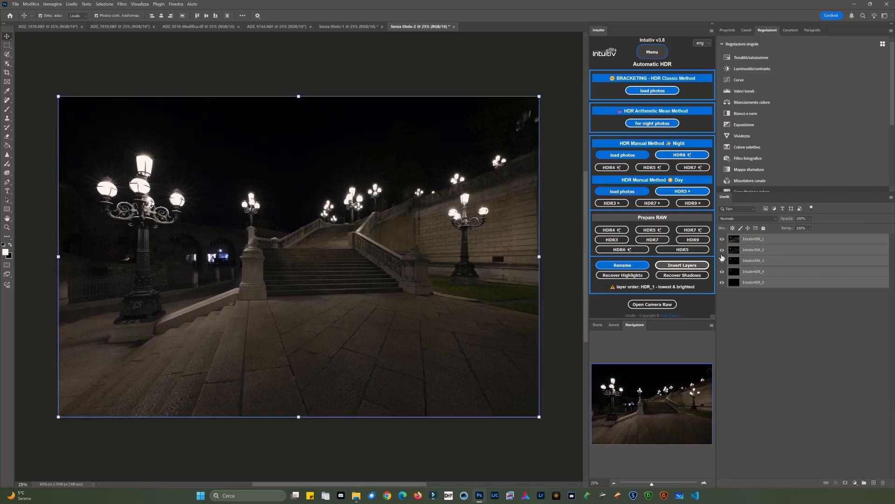
pyautogui.click(681, 267)
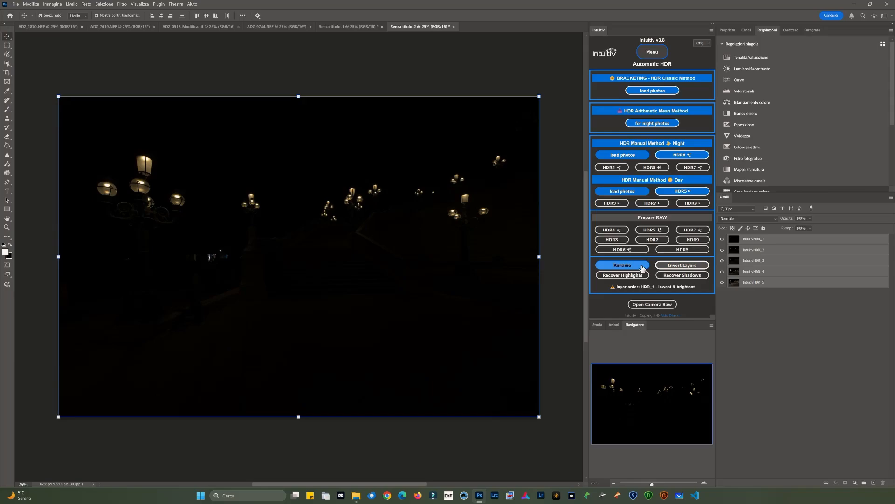
pyautogui.click(682, 265)
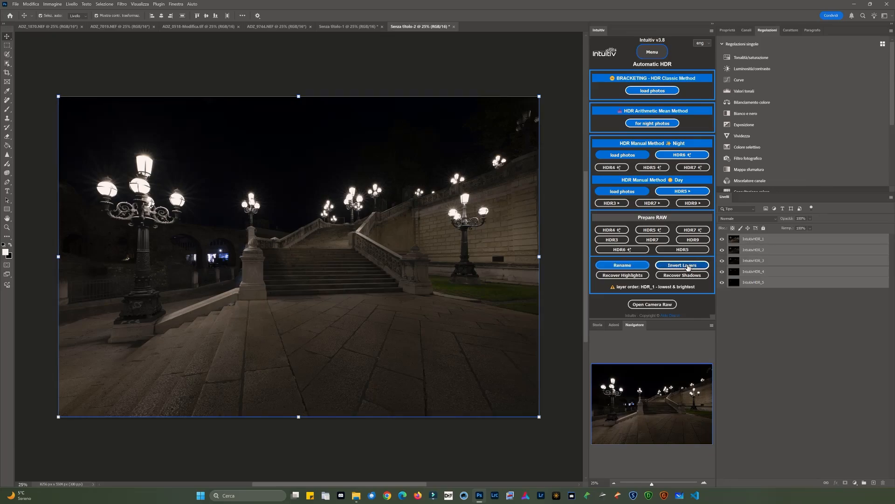
pyautogui.click(682, 265)
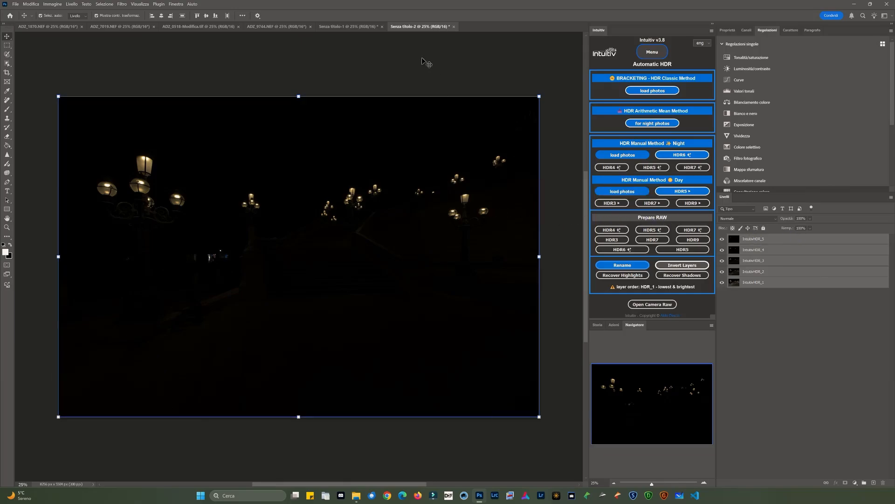
# Step: Check the single exposure ADZ_7019.NEF, prepare the RAW layers with night HDR5 and merge them with the night HDR5 manual method
pyautogui.click(110, 28)
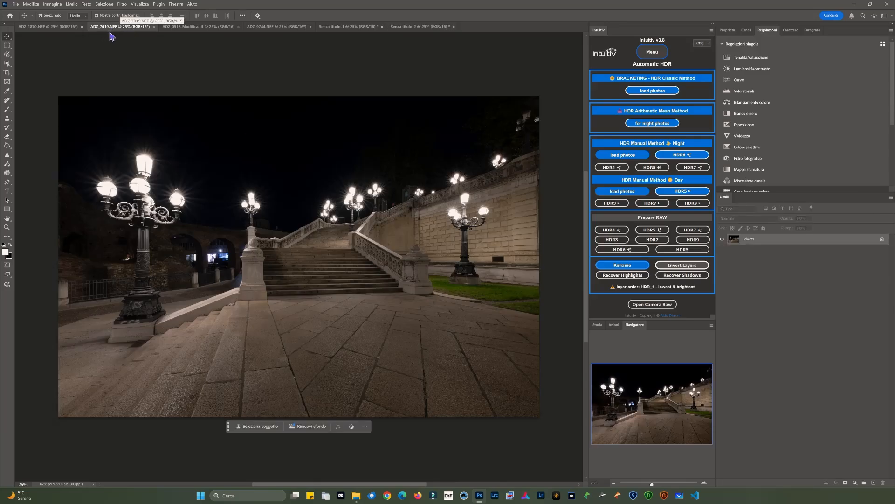
pyautogui.click(418, 28)
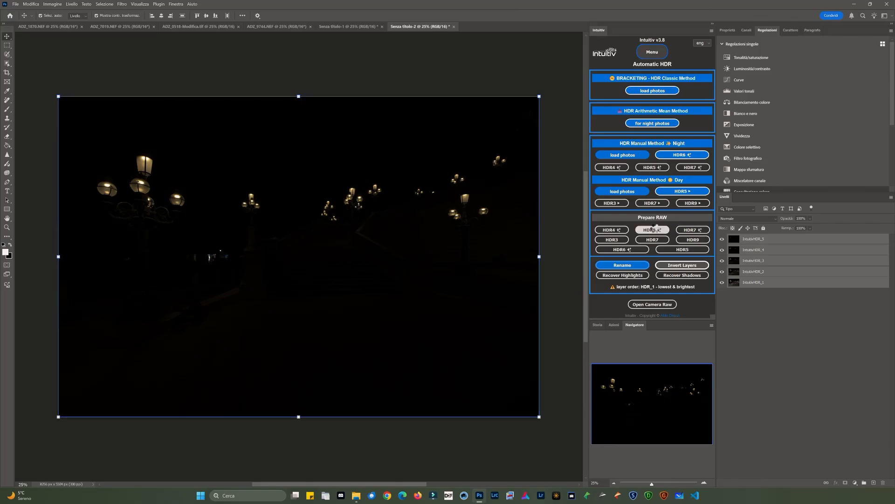
pyautogui.click(654, 229)
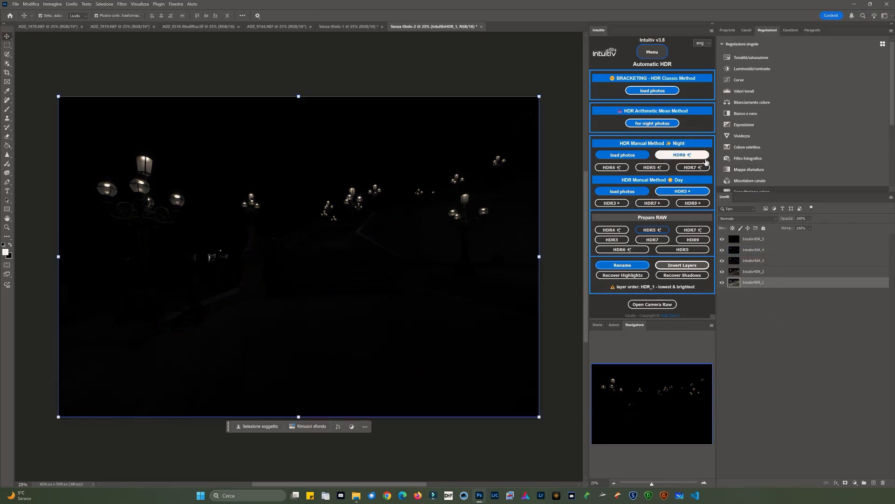
pyautogui.click(666, 169)
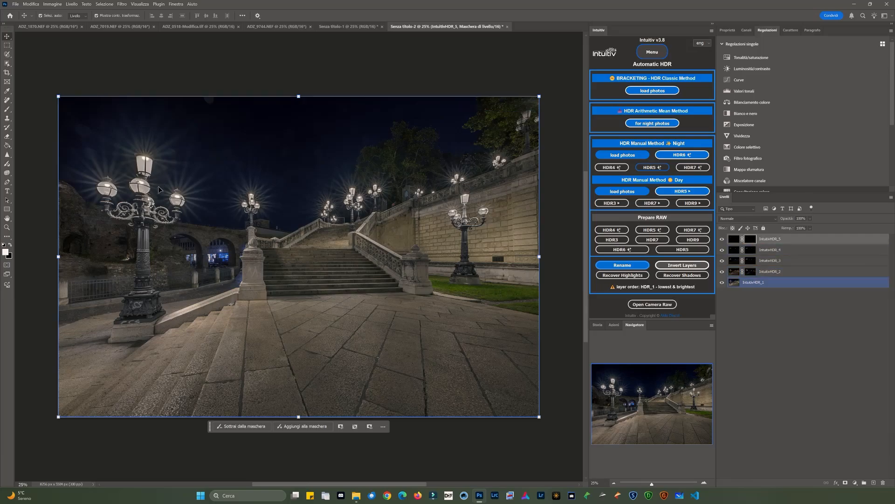
# Step: Compare the merged staircase image with the single exposure ADZ_7019.NEF and activate the Dodge/Burn tool
pyautogui.click(124, 27)
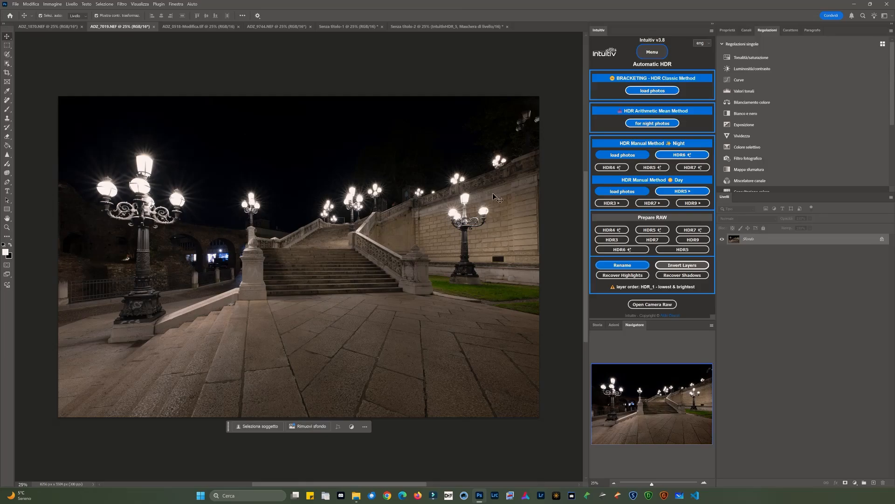
pyautogui.click(444, 28)
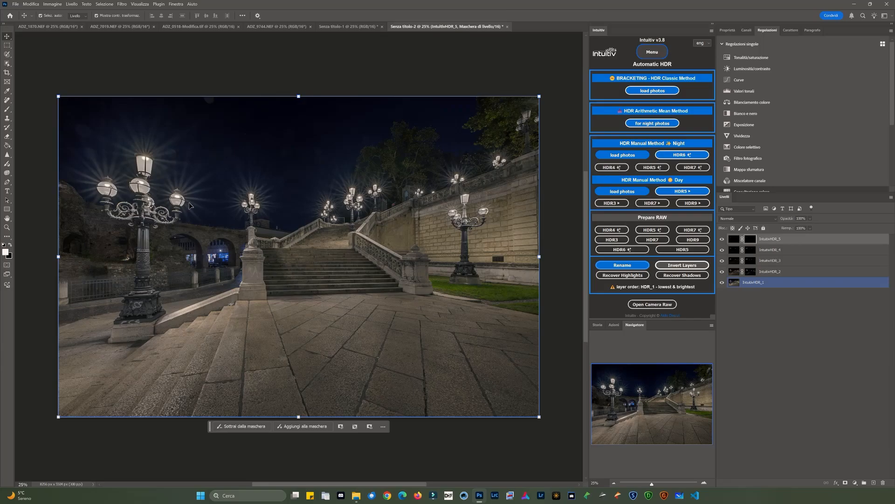
pyautogui.press('o')
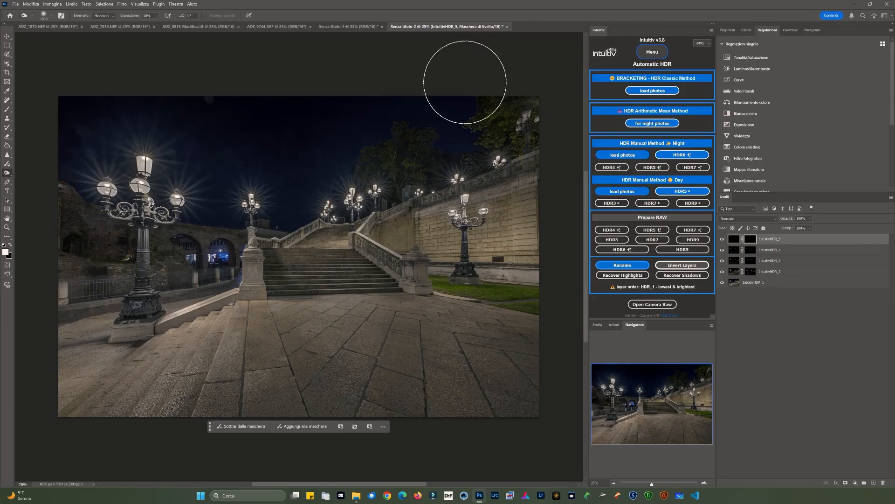
# Step: Switch to ADZ_0518-Modifica.tif and load ADZ_0518-Modifica.tif to ADZ_0522-Modifica.tif as layers through the night HDR Manual Method
pyautogui.click(196, 26)
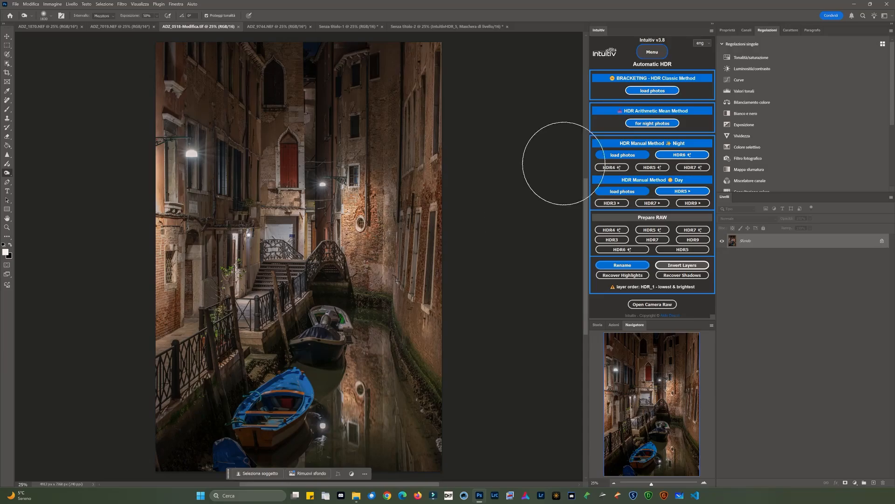
pyautogui.click(637, 158)
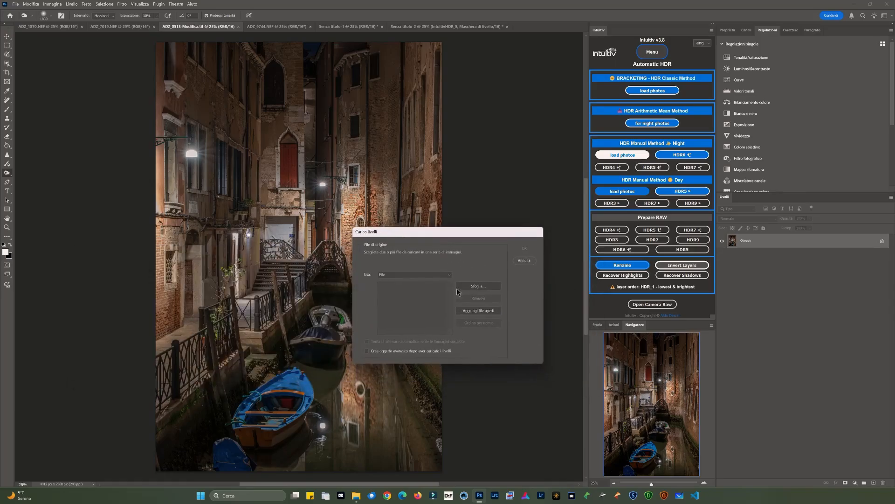
pyautogui.click(481, 288)
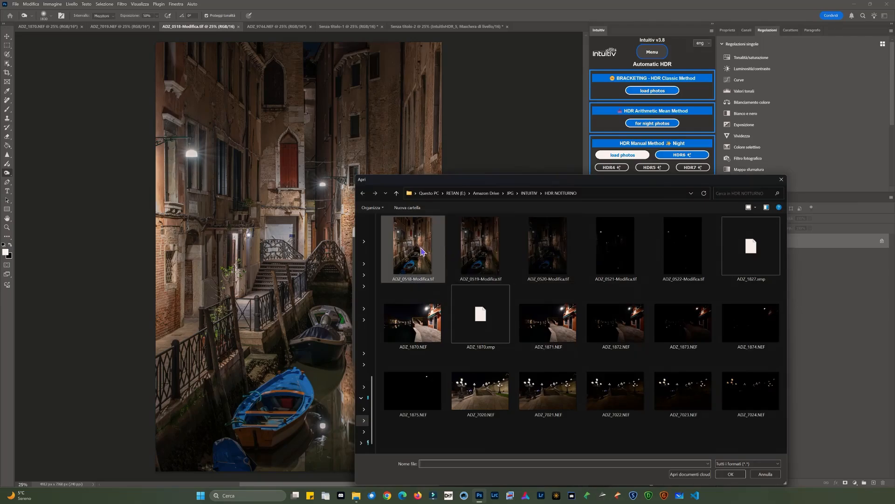
pyautogui.click(422, 251)
pyautogui.keyDown('ctrl'); pyautogui.click(485, 254); pyautogui.keyUp('ctrl')
pyautogui.keyDown('ctrl'); pyautogui.click(536, 257); pyautogui.keyUp('ctrl')
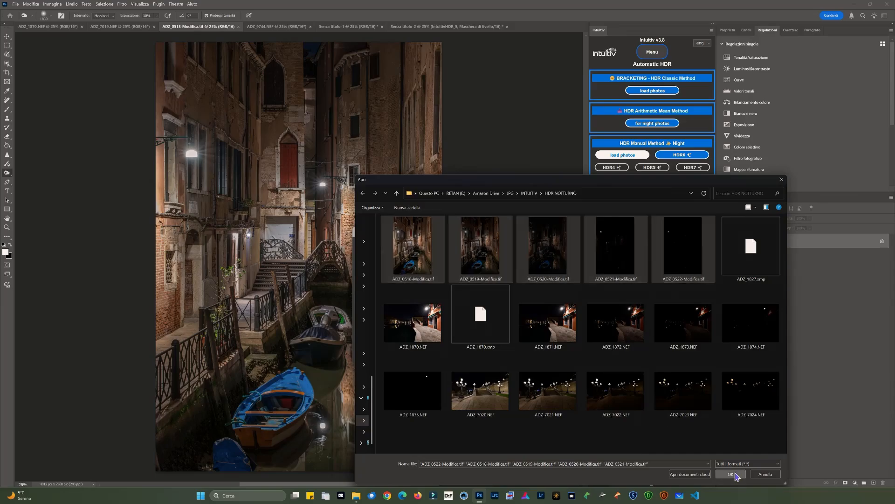
pyautogui.click(734, 474)
pyautogui.click(520, 247)
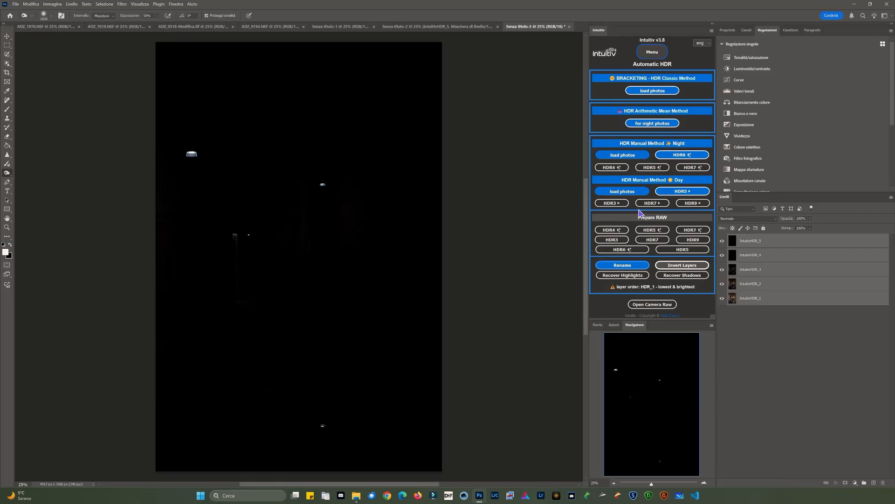
# Step: Merge the five canal layers with the night HDR5 manual method and compare the result with ADZ_0518-Modifica.tif and the merged staircase
pyautogui.click(623, 250)
pyautogui.click(653, 168)
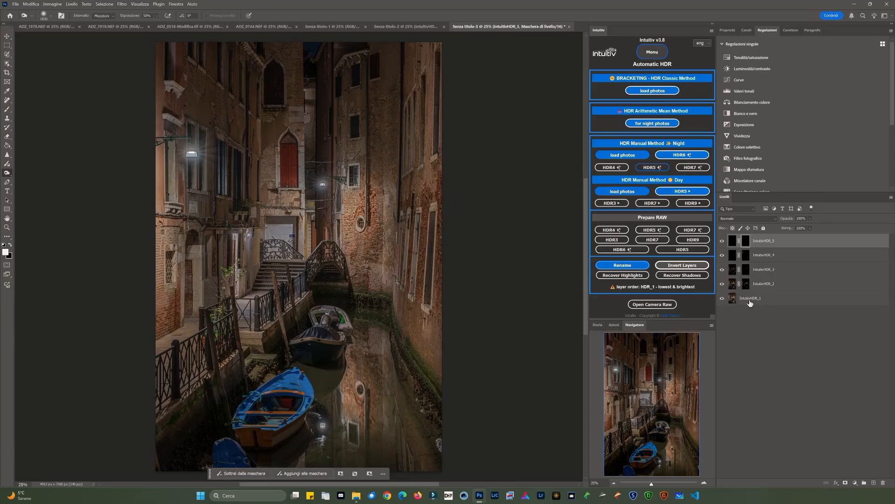
pyautogui.click(206, 27)
pyautogui.click(403, 27)
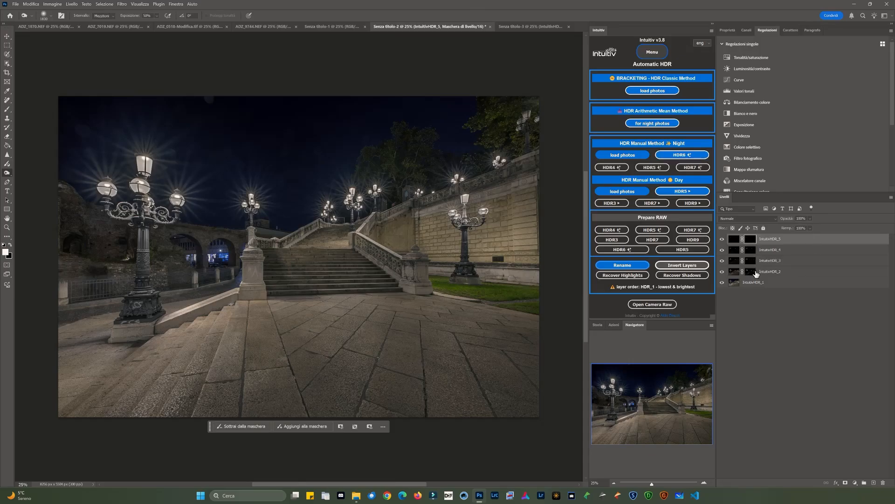
pyautogui.click(538, 28)
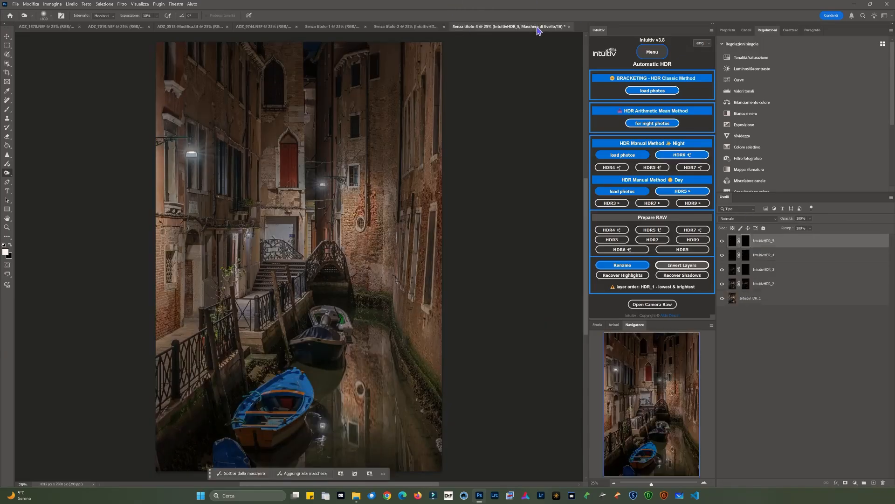
# Step: Examine the layer masks of IntuitivHDR_2 to IntuitivHDR_5 in the merged canal image
pyautogui.click(745, 286)
pyautogui.click(745, 272)
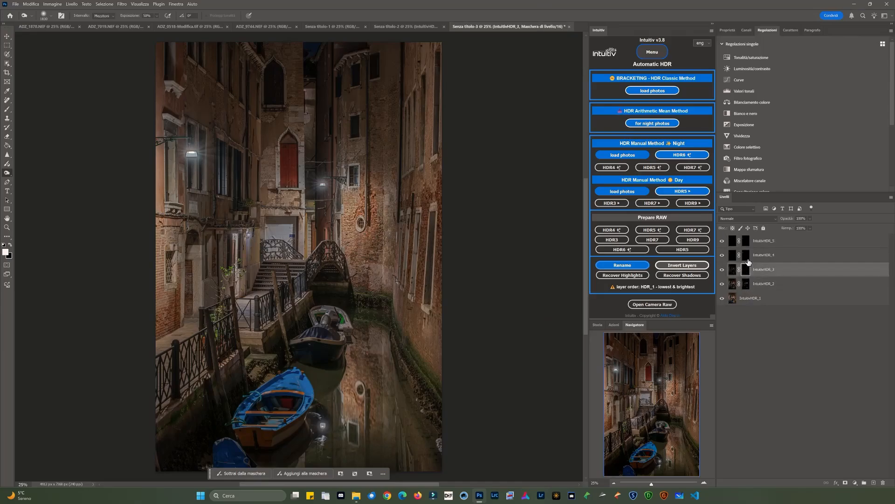
pyautogui.click(746, 257)
pyautogui.click(747, 244)
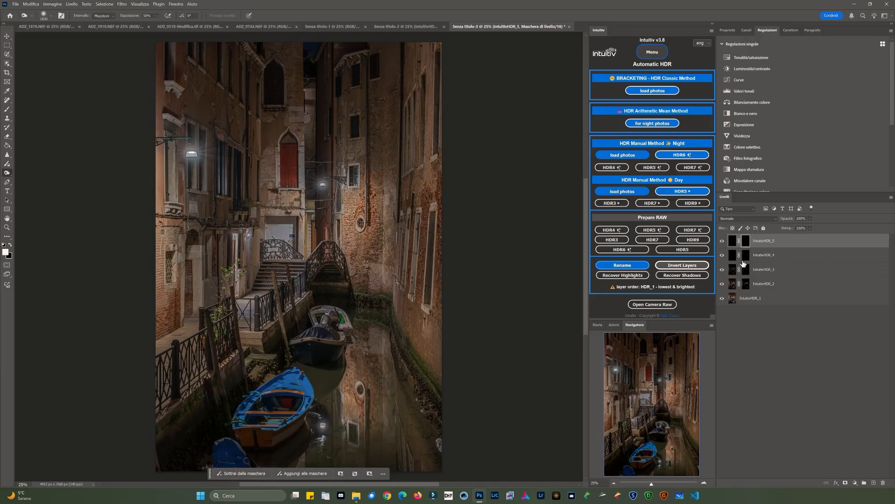
pyautogui.click(746, 258)
pyautogui.click(747, 243)
pyautogui.click(748, 257)
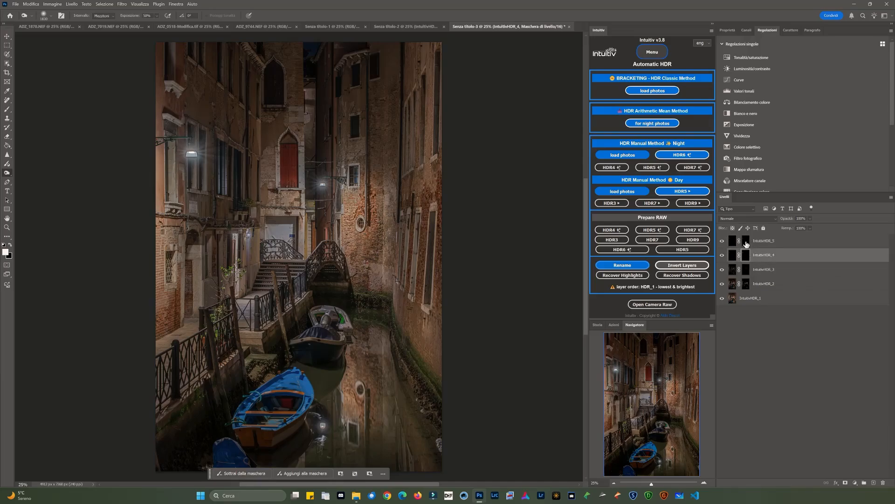
pyautogui.click(748, 243)
pyautogui.click(747, 258)
pyautogui.click(747, 243)
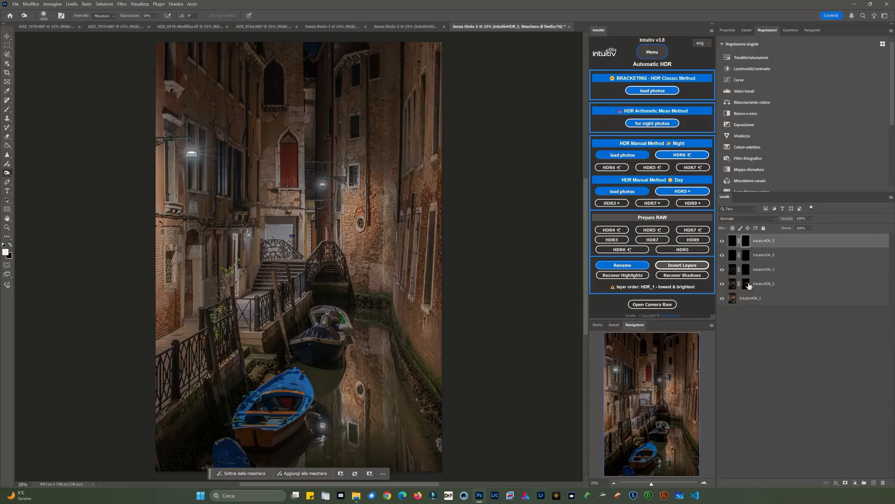
# Step: Open the Intuitiv homepage controls, try the IntuitivHDR_5 layer's opacity at 50% and 23%, and restore it to 100%
pyautogui.click(654, 52)
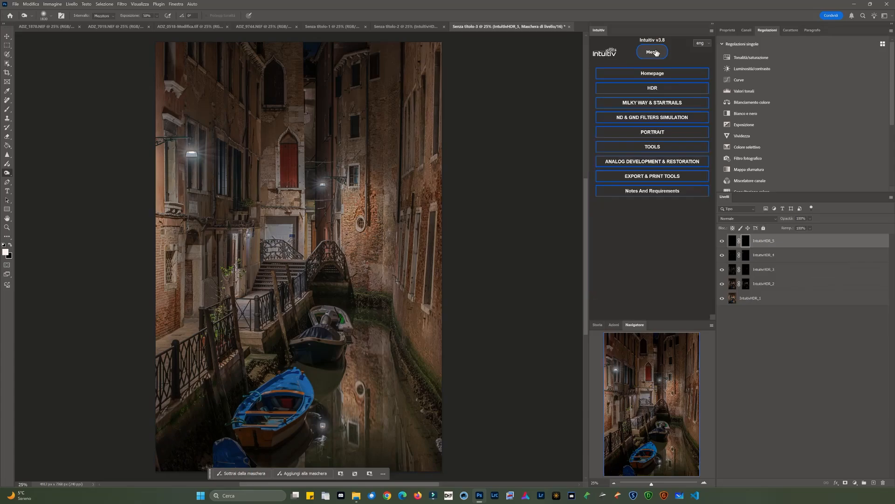
pyautogui.click(659, 73)
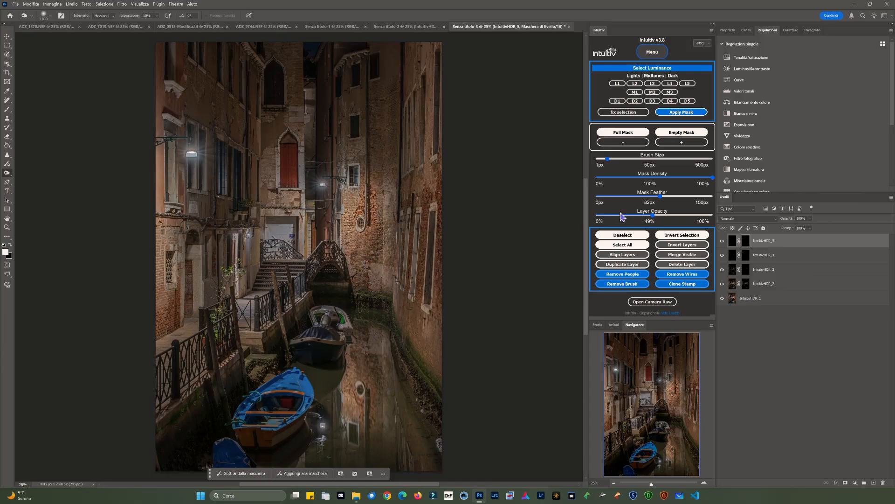
pyautogui.click(701, 215)
pyautogui.click(655, 215)
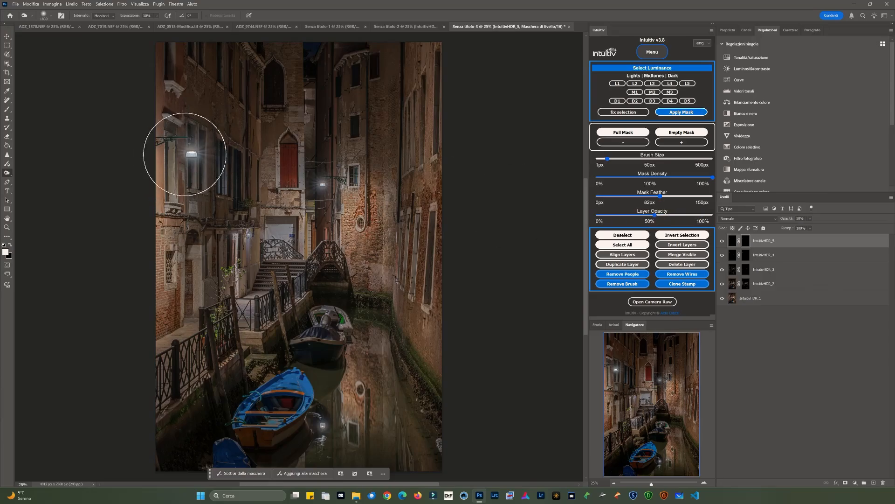
pyautogui.click(624, 215)
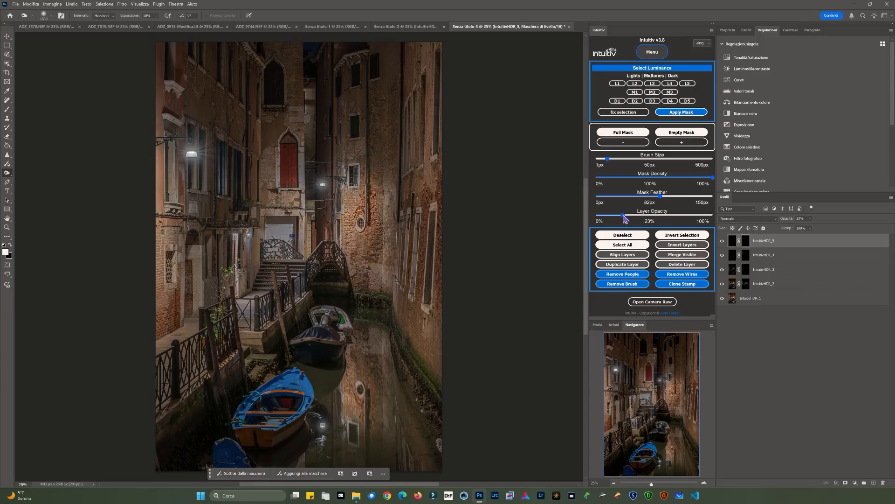
pyautogui.click(670, 216)
pyautogui.click(711, 216)
pyautogui.click(713, 215)
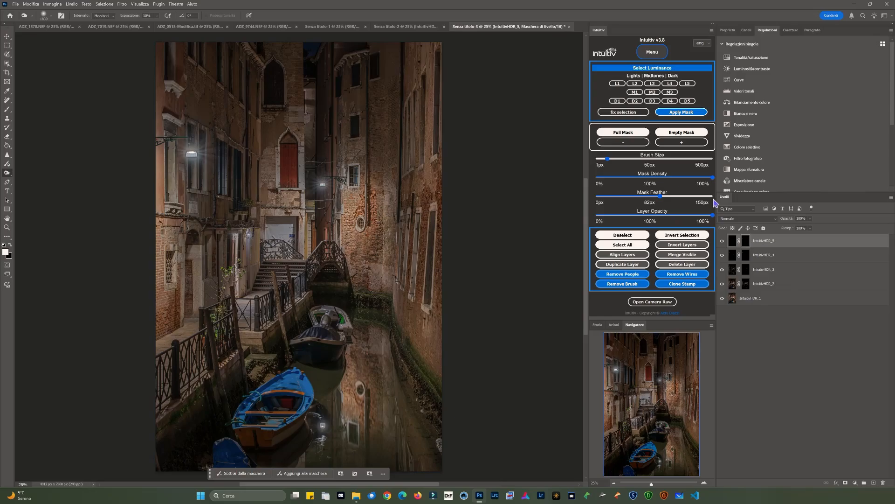
# Step: Try several mask feather values, including 141 px, on the IntuitivHDR_5 layer mask of the canal image
pyautogui.click(599, 197)
pyautogui.click(707, 196)
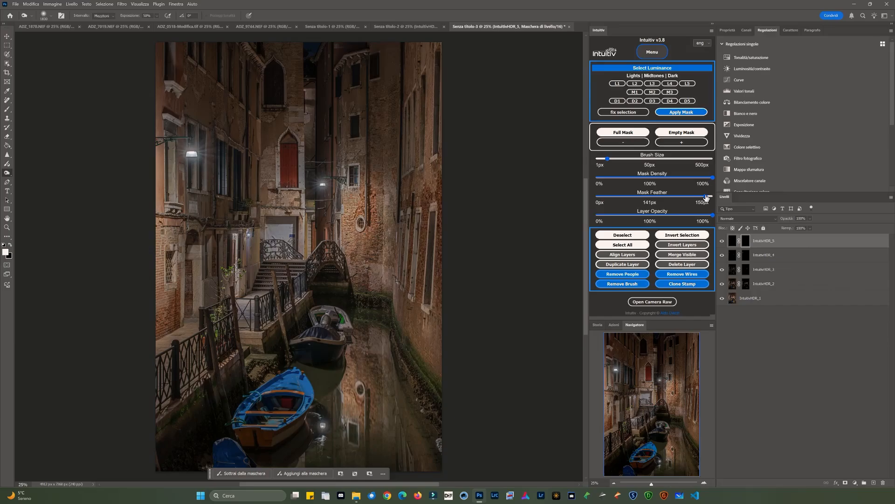
pyautogui.click(646, 197)
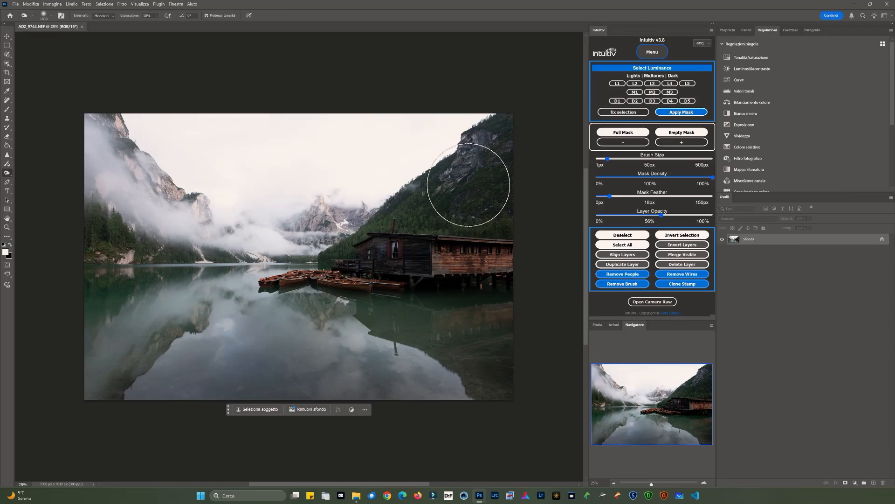
# Step: Load ADZ_9744.NEF to ADZ_9748.NEF from the HDR diurno folder as layers through the day HDR Manual Method
pyautogui.click(654, 59)
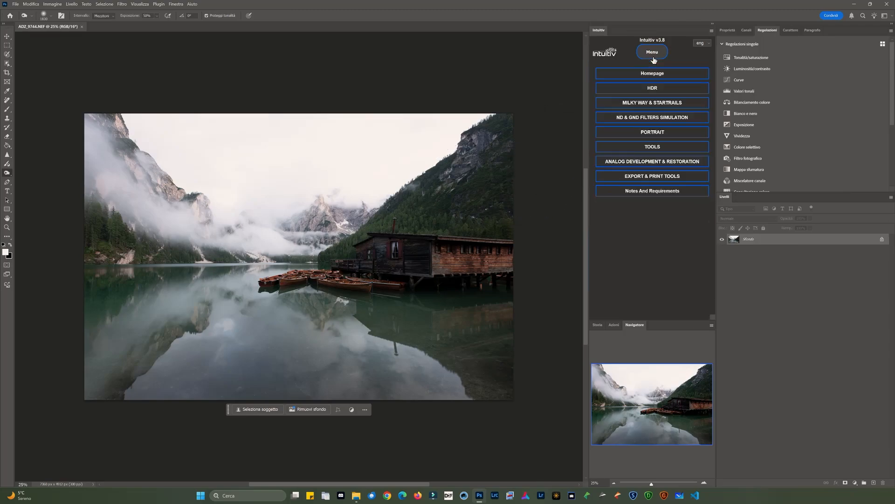
pyautogui.click(653, 88)
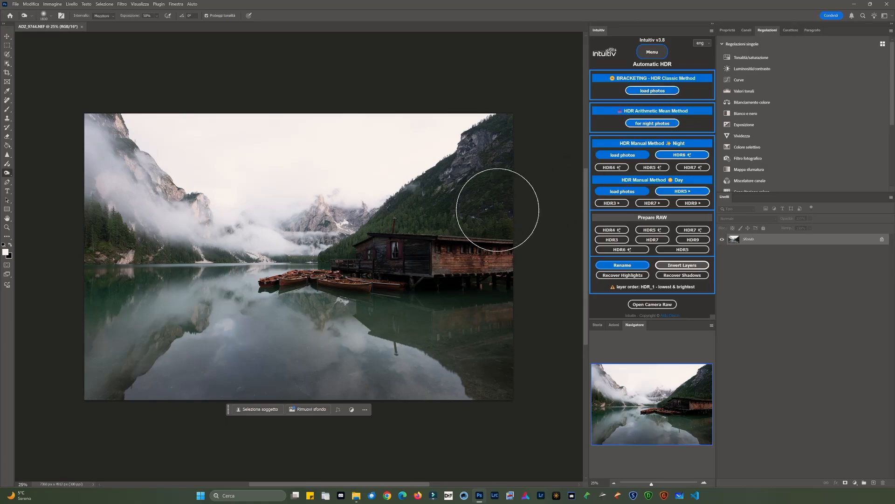
pyautogui.keyDown('alt'); pyautogui.scroll(2, 413, 251); pyautogui.keyUp('alt')
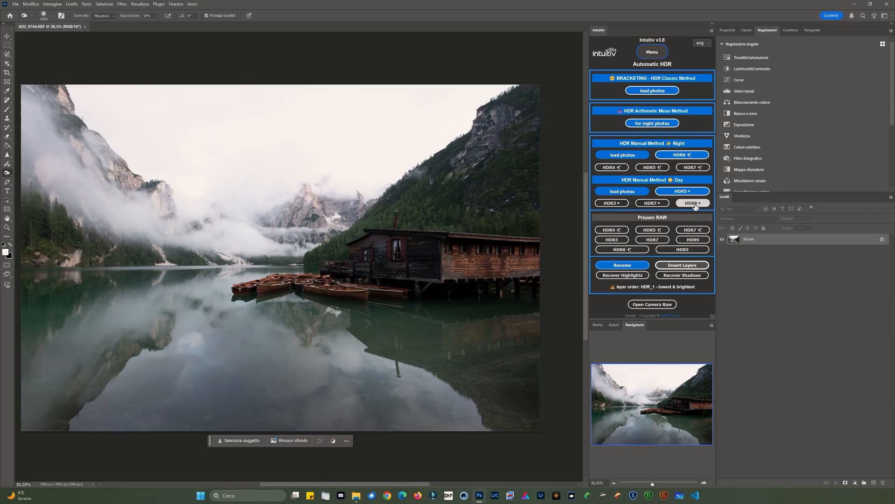
pyautogui.click(634, 193)
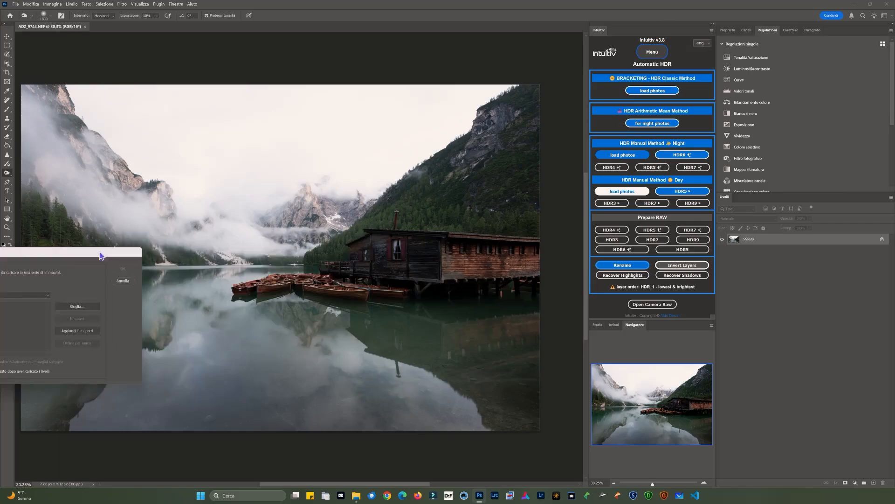
pyautogui.moveTo(107, 252); pyautogui.dragTo(530, 243)
pyautogui.click(501, 292)
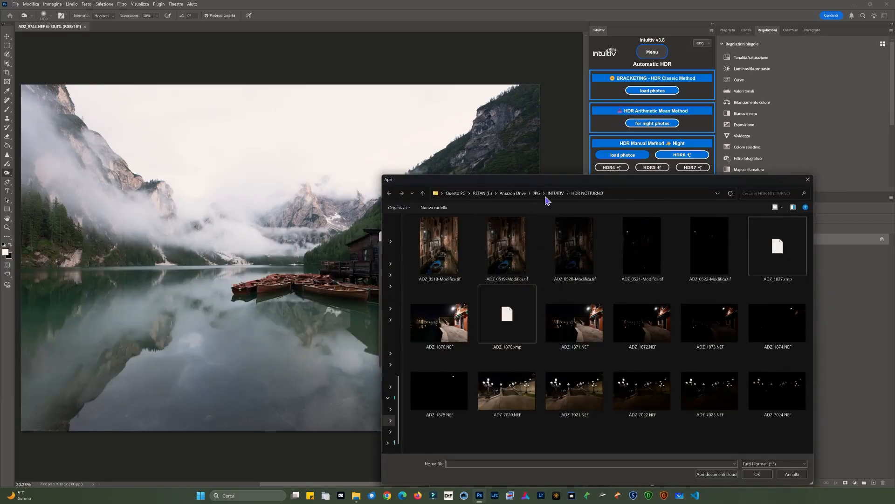
pyautogui.moveTo(604, 278); pyautogui.dragTo(420, 230)
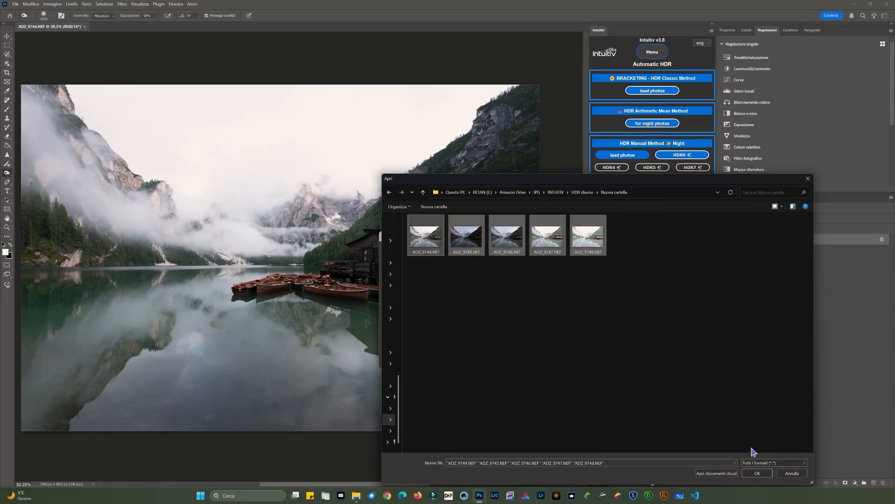
pyautogui.click(757, 473)
pyautogui.click(557, 253)
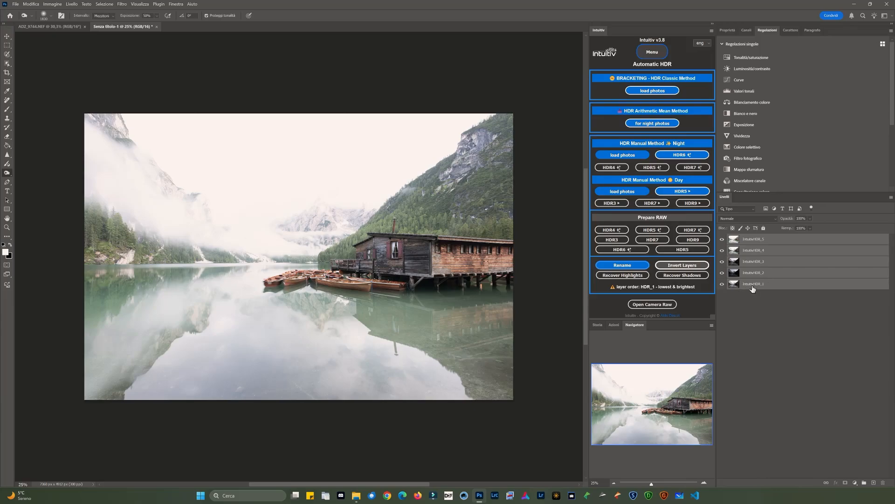
# Step: Sort the five lake layers by brightness, rename them in sequence and invert their order so IntuitivHDR_1 is lowest and brightest
pyautogui.click(767, 305)
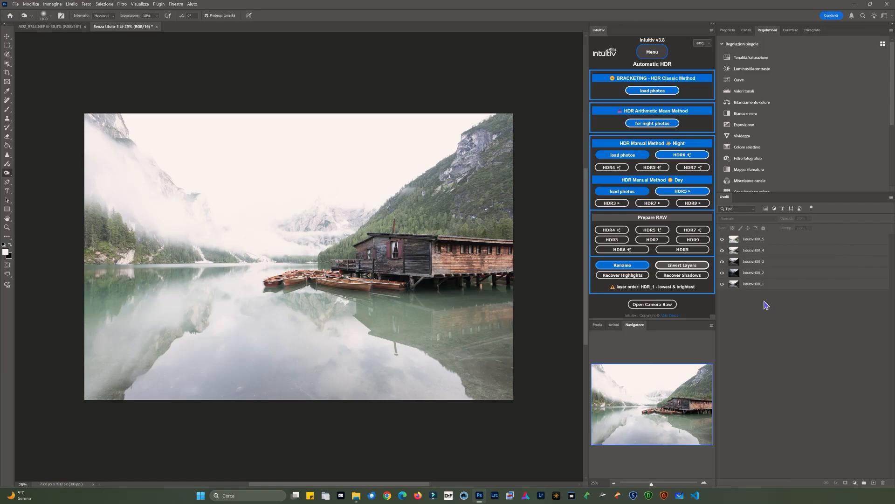
pyautogui.moveTo(756, 286); pyautogui.dragTo(755, 257)
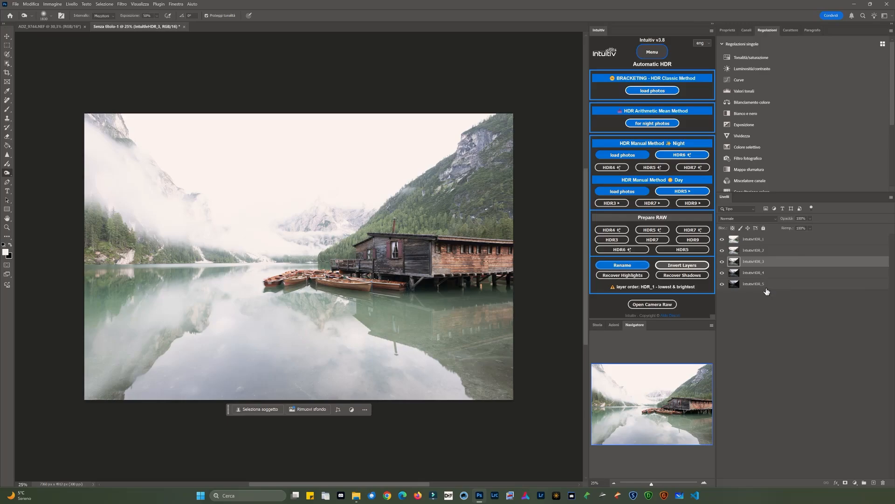
pyautogui.click(699, 265)
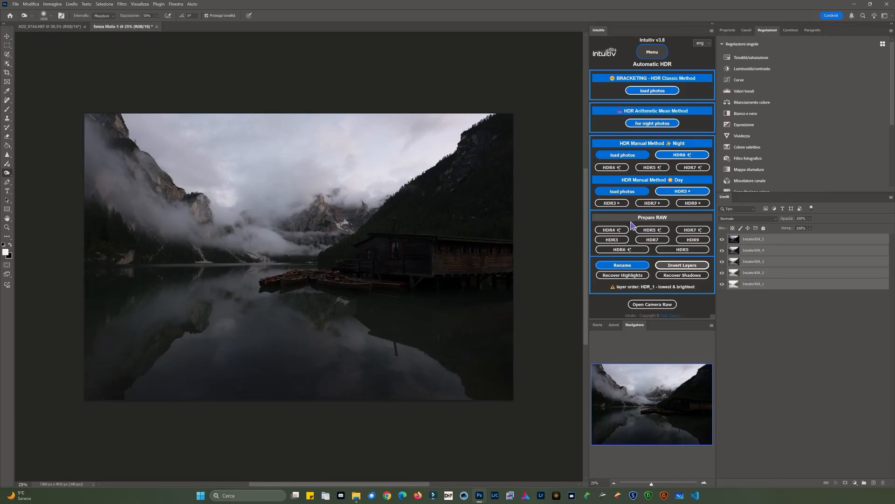
# Step: Check the original ADZ_9744.NEF, return to Senza titolo-1, and apply the HDR5 RAW preparation and the day HDR5 manual merge
pyautogui.click(60, 27)
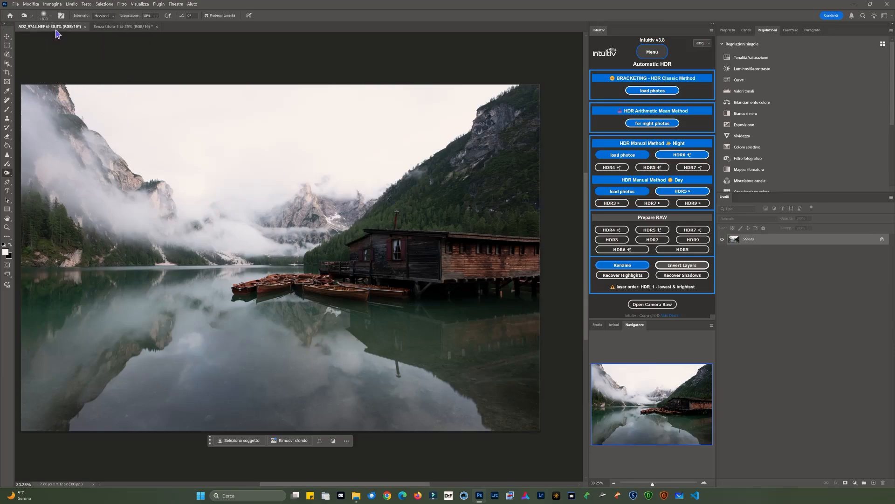
pyautogui.click(123, 27)
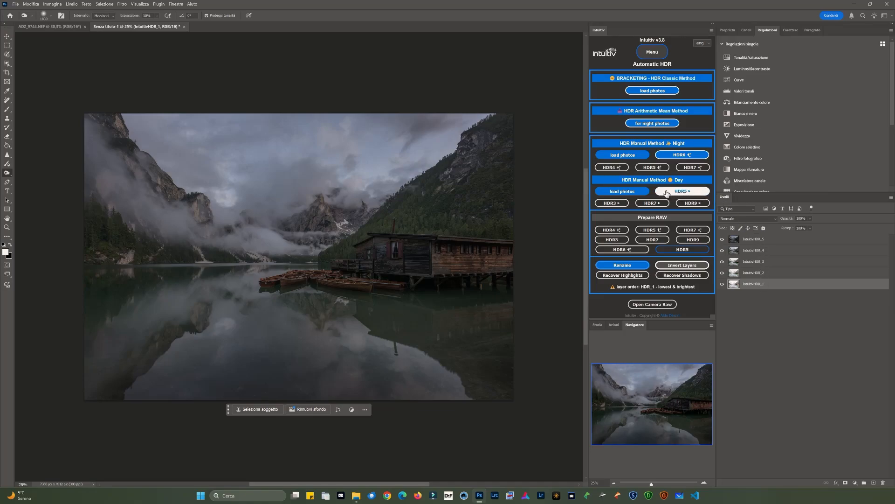
pyautogui.click(700, 191)
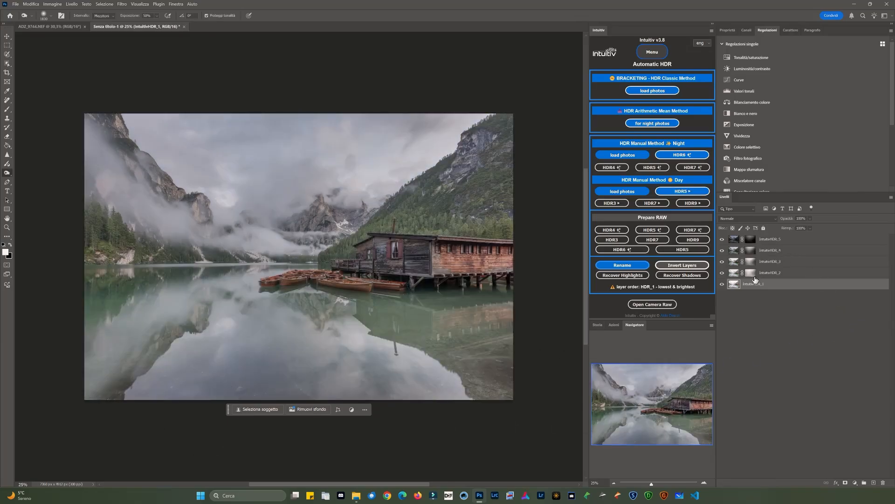
# Step: Feather the IntuitivHDR_5 layer mask to 132 px with layer opacity at 100%, and merge the visible lake layers
pyautogui.click(754, 242)
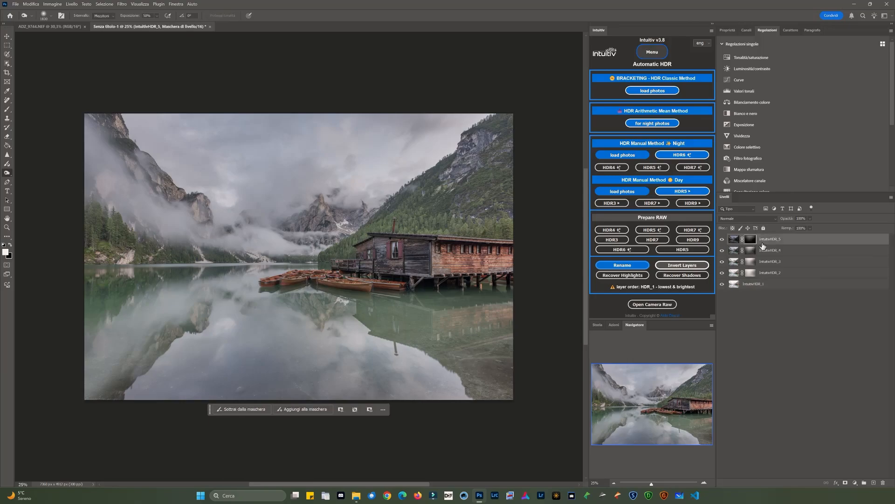
pyautogui.click(654, 53)
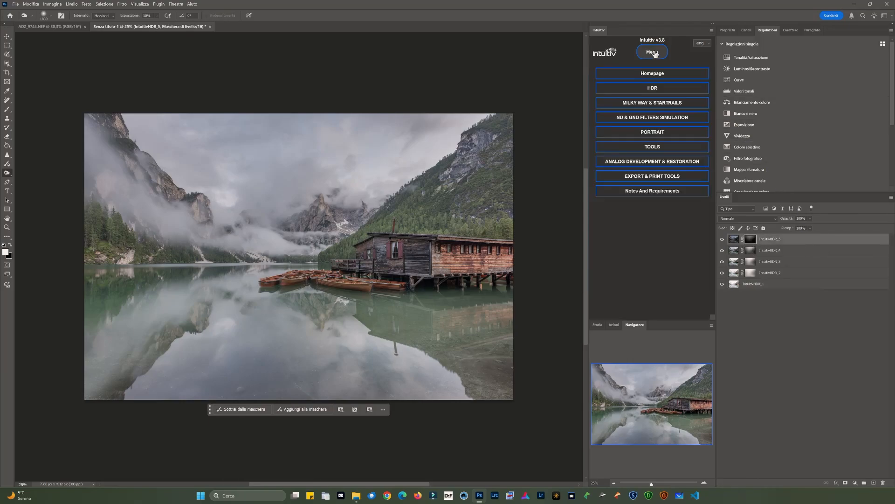
pyautogui.click(657, 74)
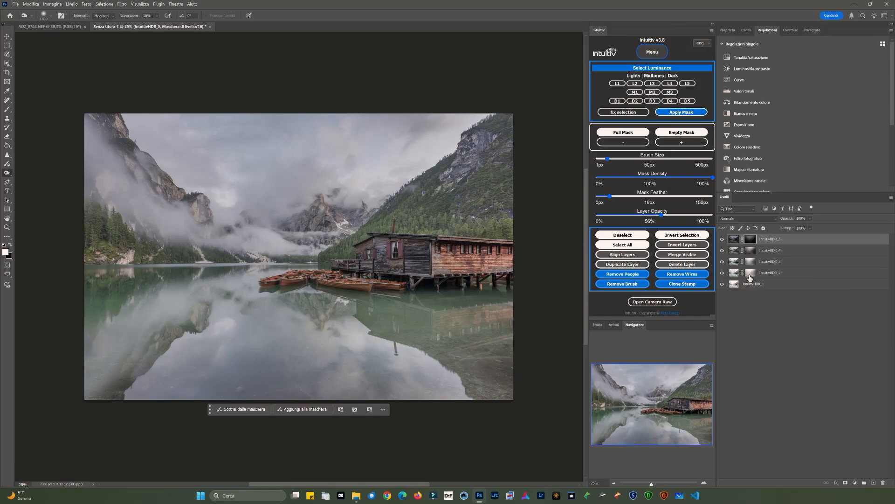
pyautogui.click(712, 215)
pyautogui.click(656, 196)
pyautogui.moveTo(656, 196); pyautogui.dragTo(699, 196)
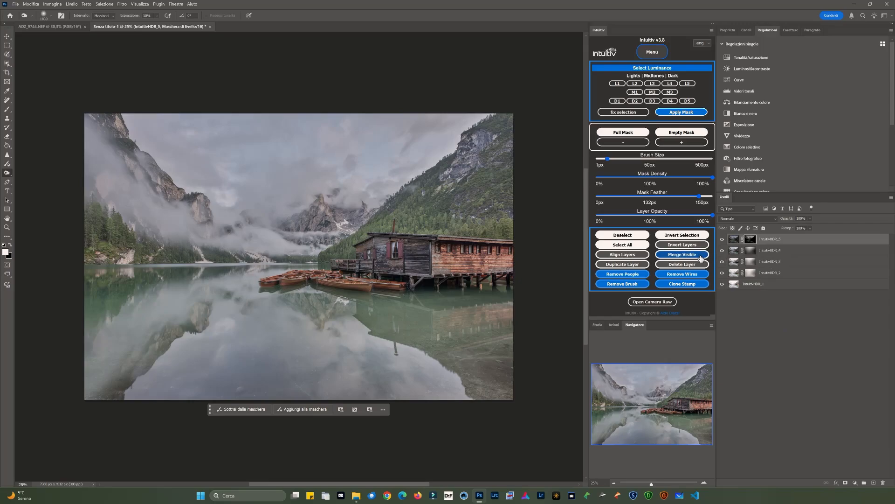
pyautogui.click(693, 254)
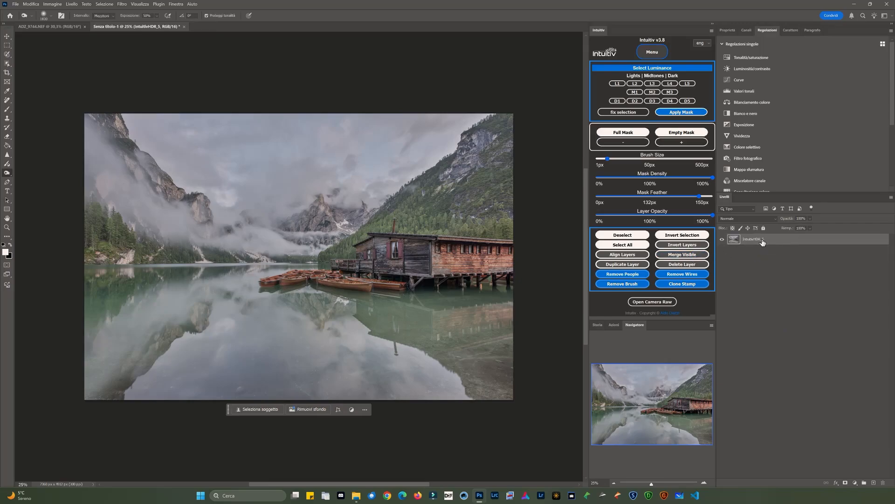